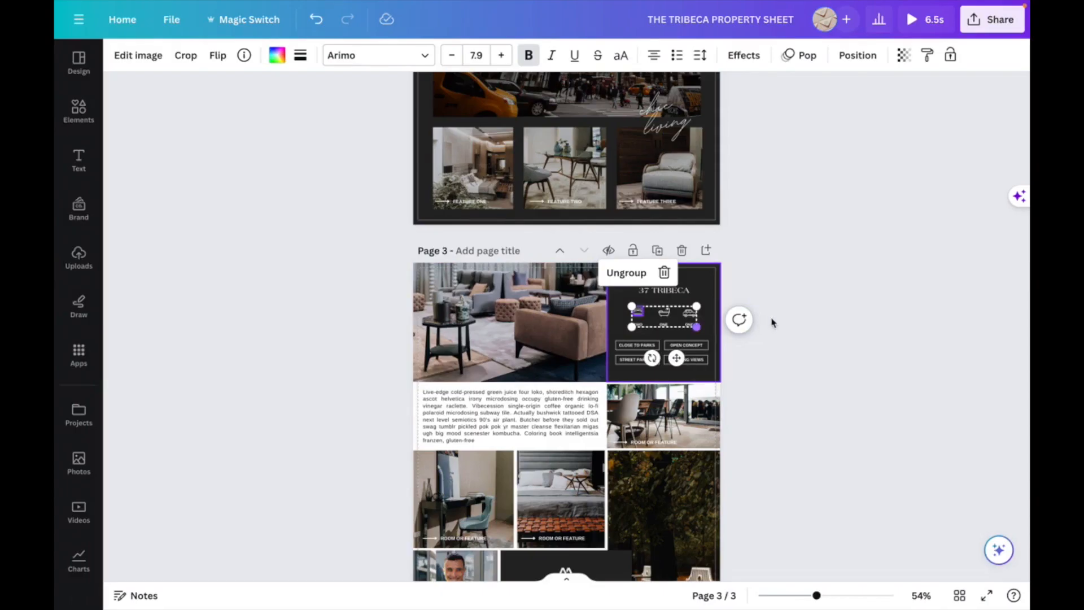
- Search the element library for sqft icon
left_click(772, 322)
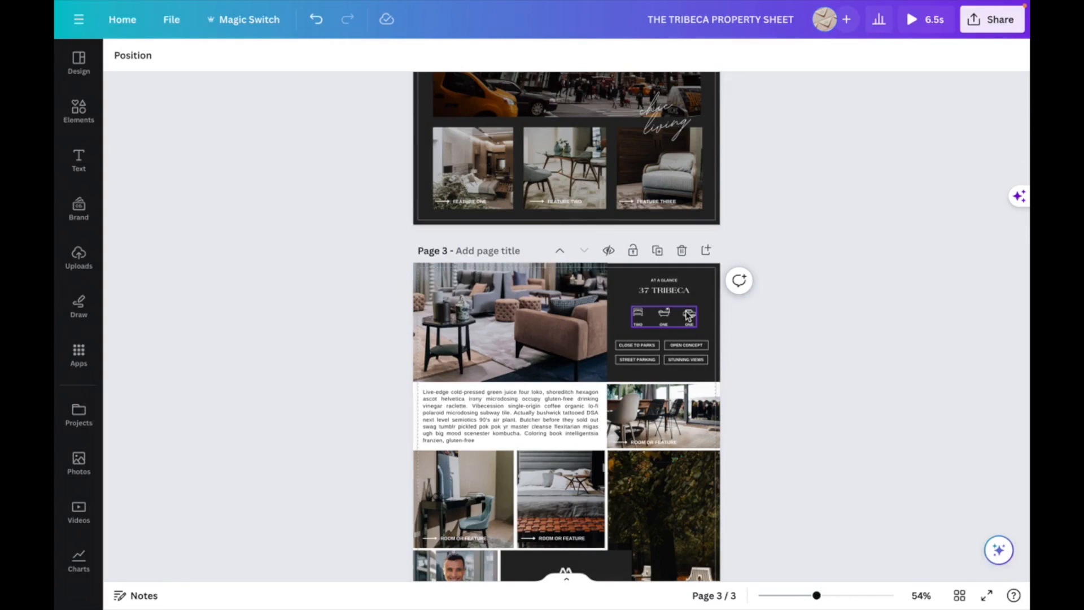
left_click(79, 111)
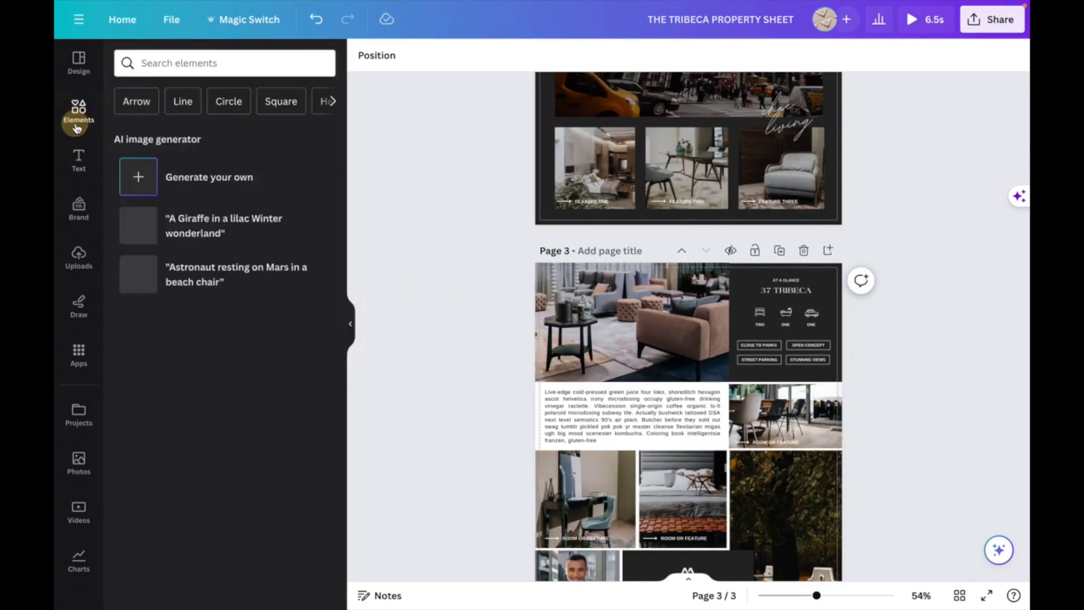
left_click(165, 64)
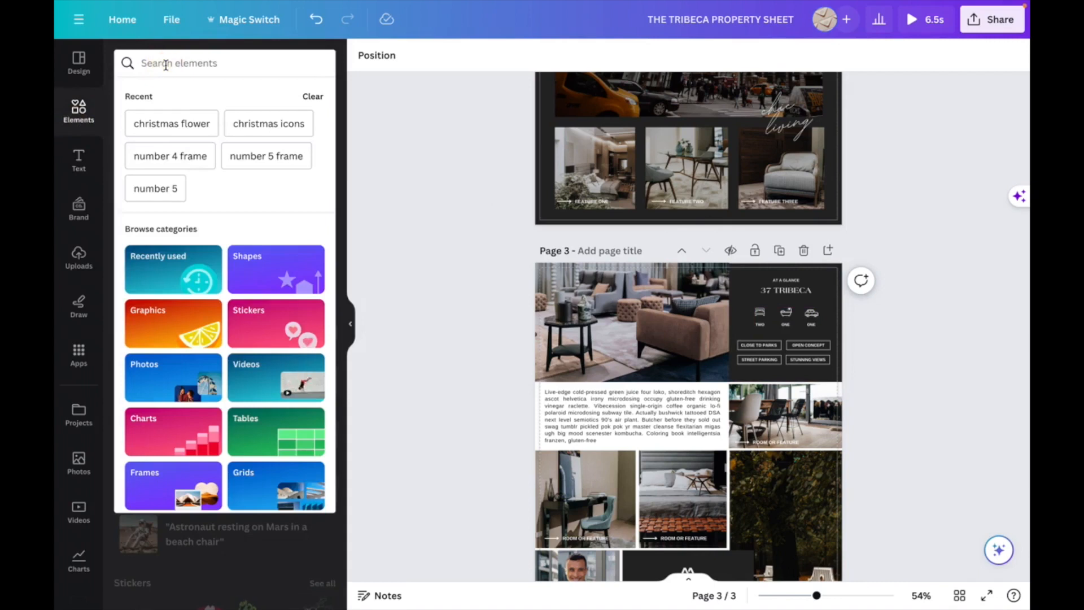
type("sqft")
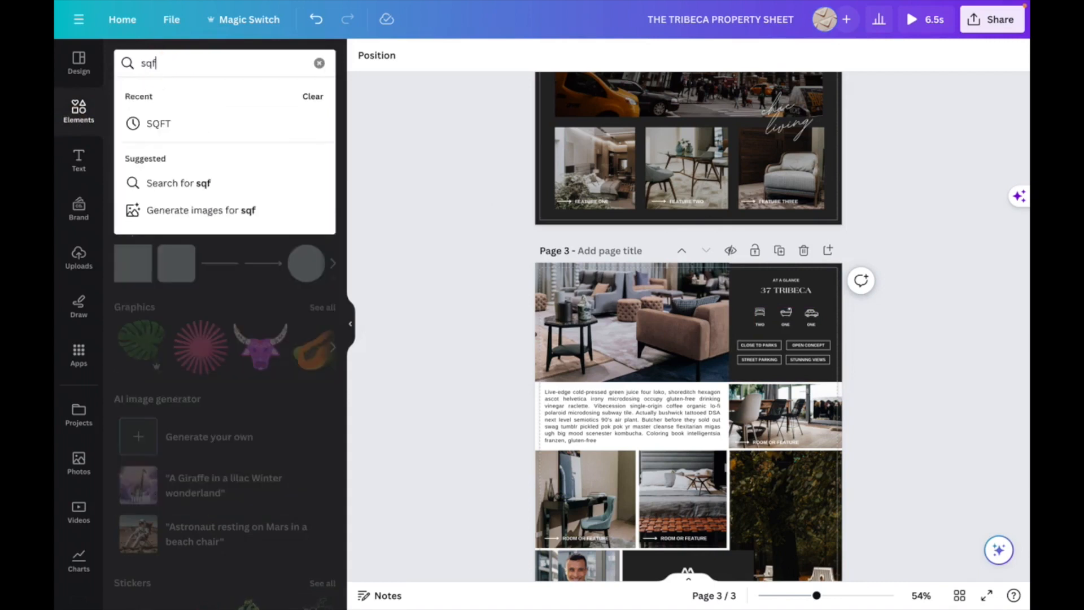
key("BackSpace")
key("BackSpace")
key("BackSpace")
key("BackSpace")
type("s")
key("BackSpace")
type("sqft icon")
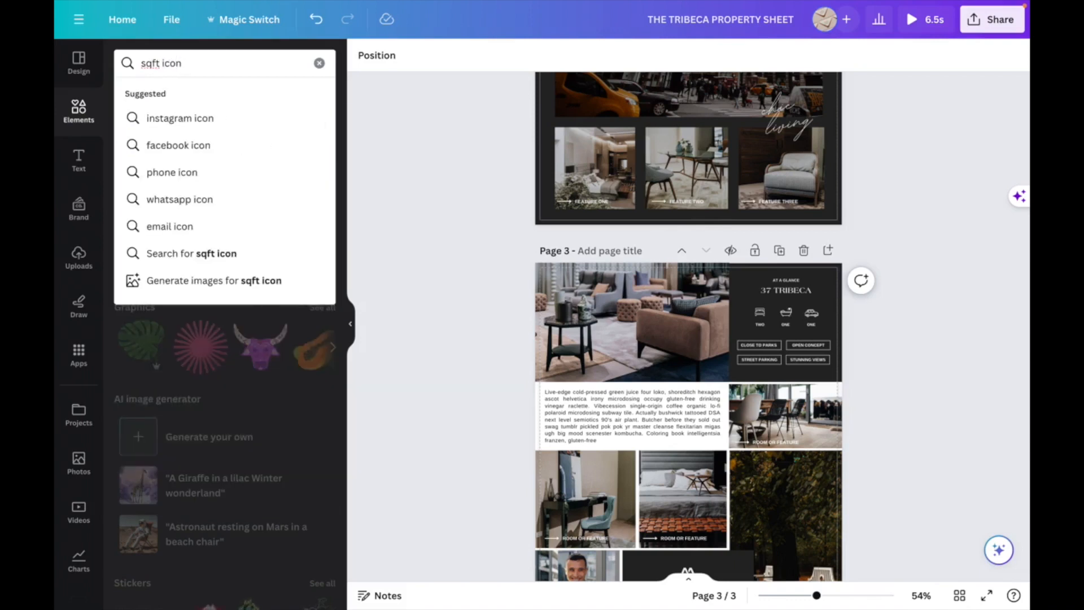
key("Return")
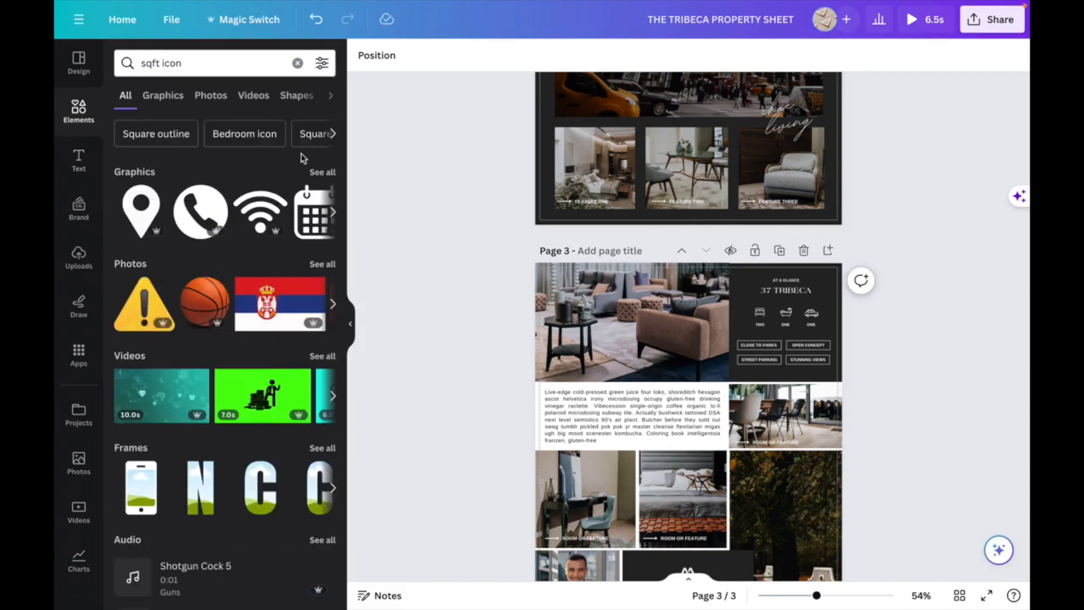
- Browse through all the graphic results for sqft icon
left_click(310, 171)
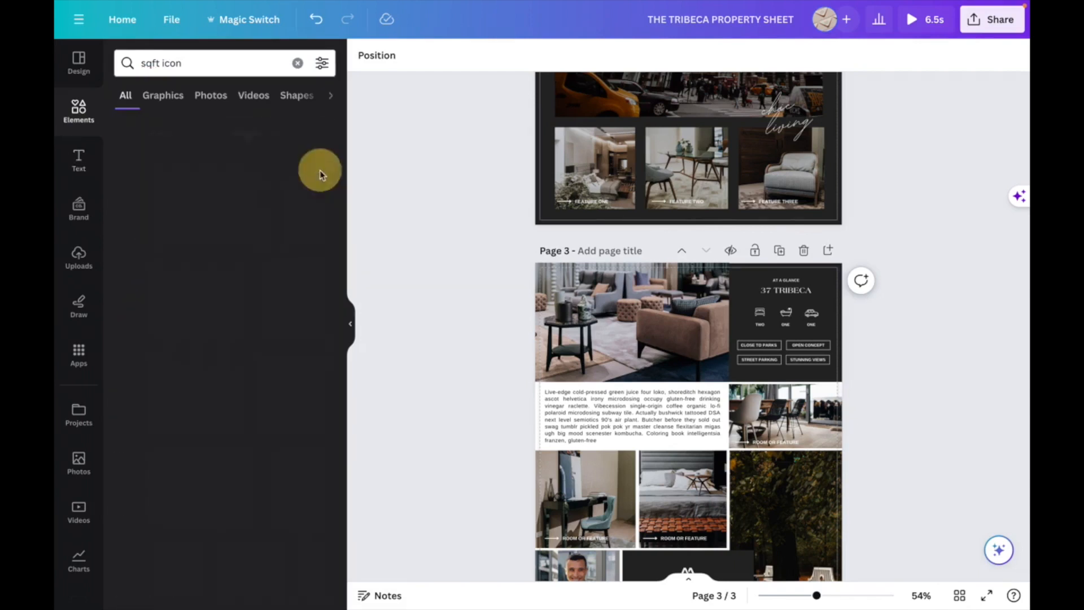
scroll(226, 192, "down", 1)
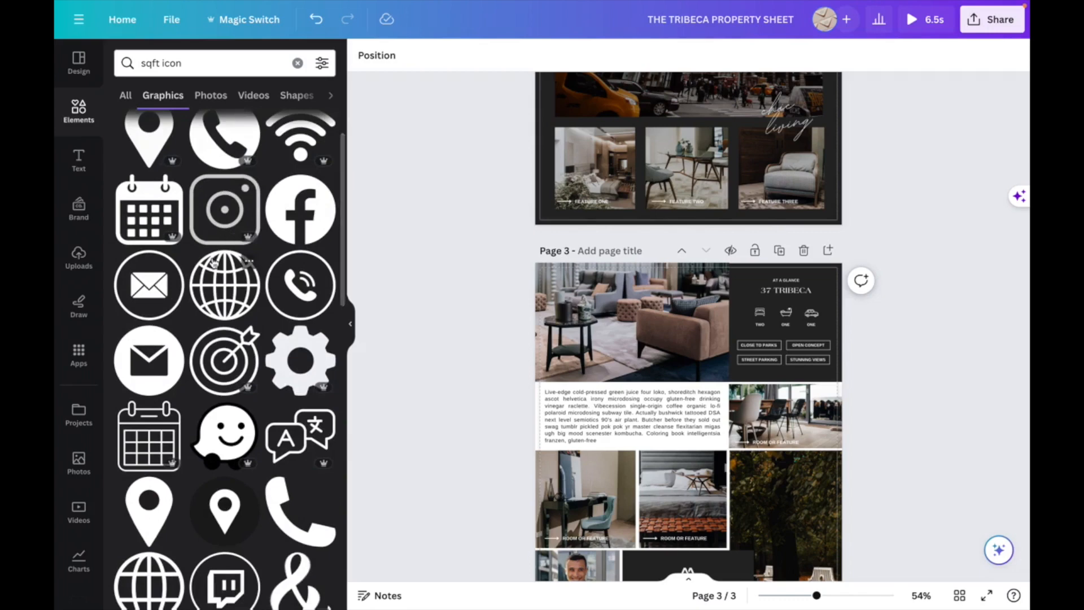
scroll(213, 263, "down", 5)
scroll(213, 262, "down", 2)
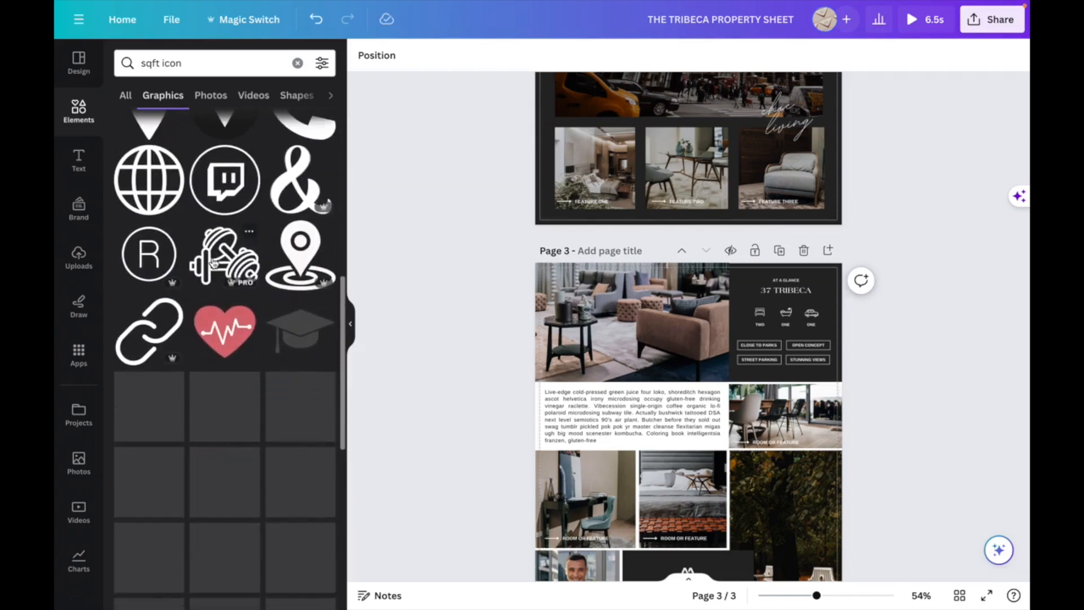
scroll(181, 150, "up", 5)
- Search the elements for measure icon and scroll through the graphic results
left_click(135, 61)
double_click(135, 61)
type("measure")
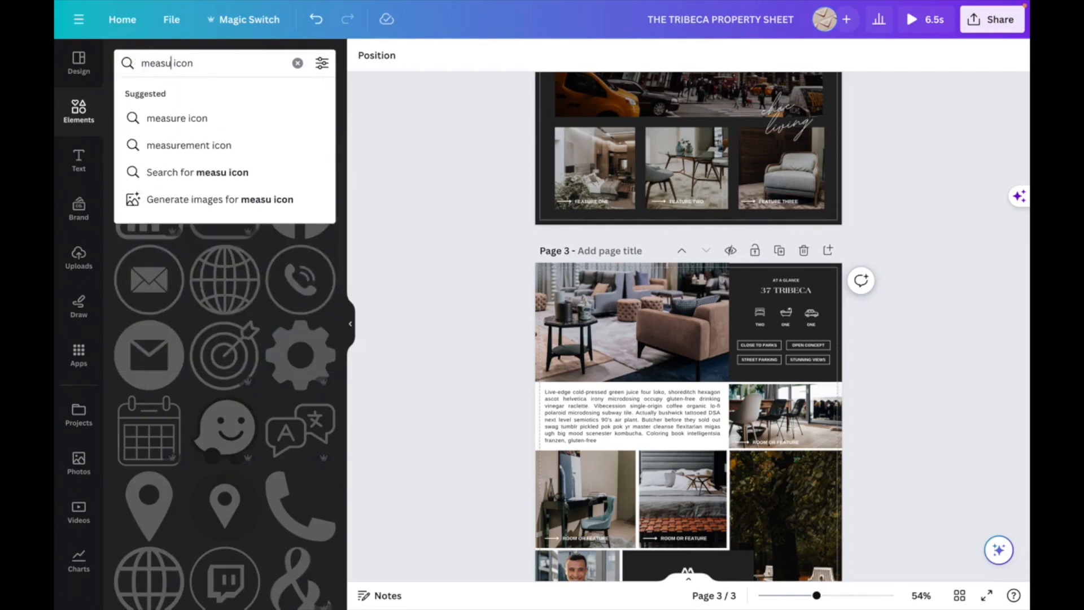
key("Return")
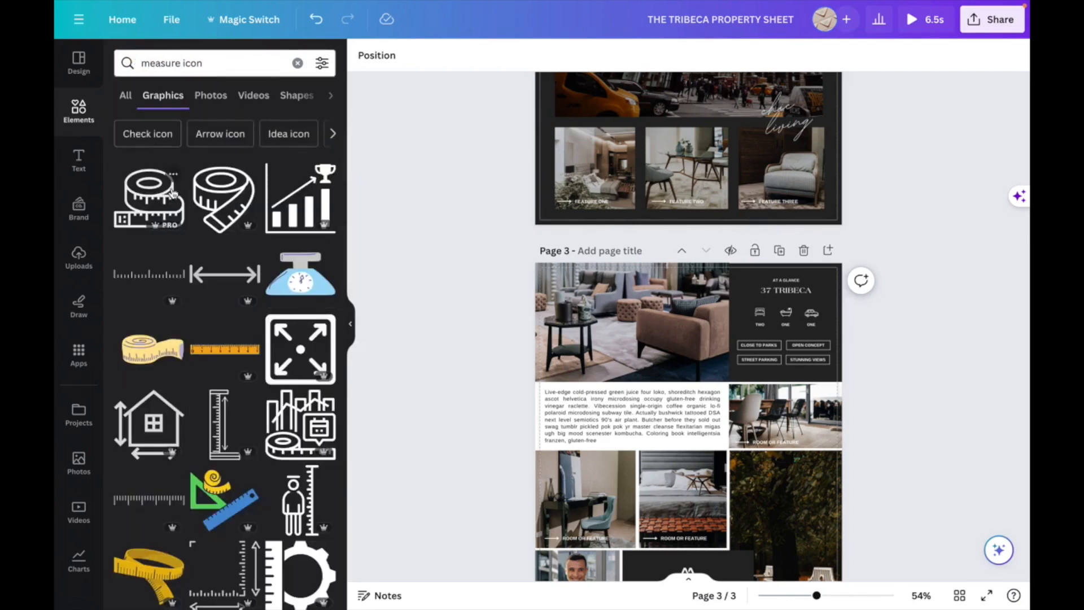
scroll(285, 181, "down", 3)
scroll(292, 284, "down", 2)
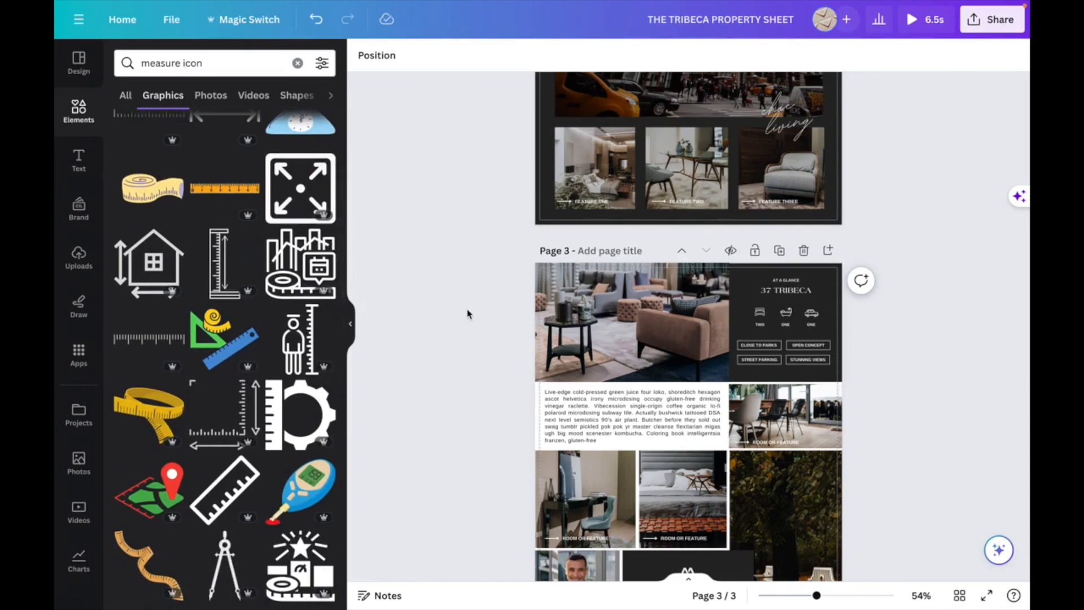
scroll(459, 250, "up", 5)
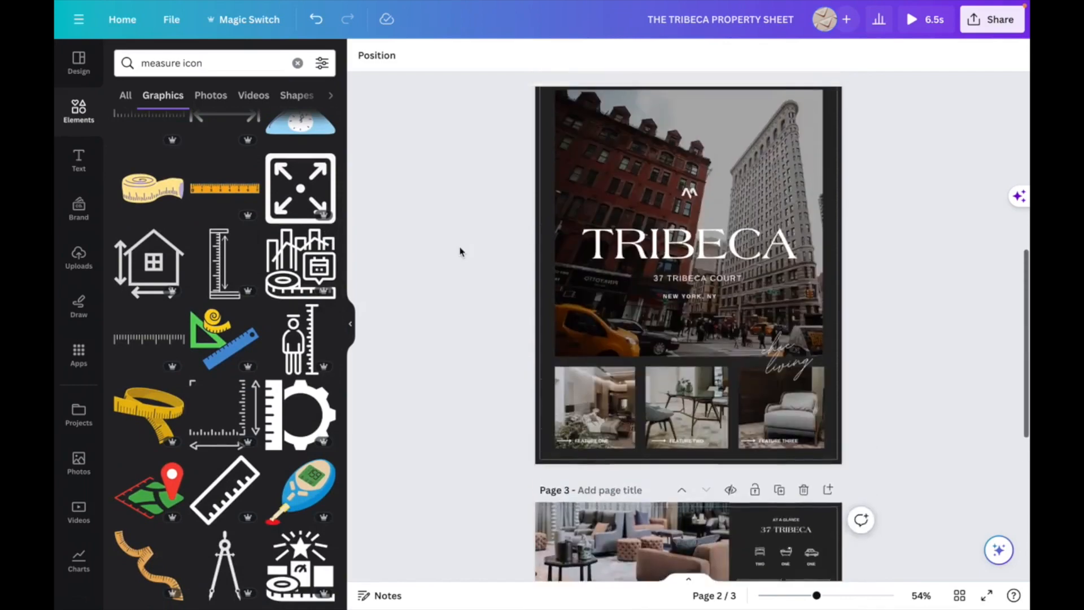
scroll(460, 249, "down", 5)
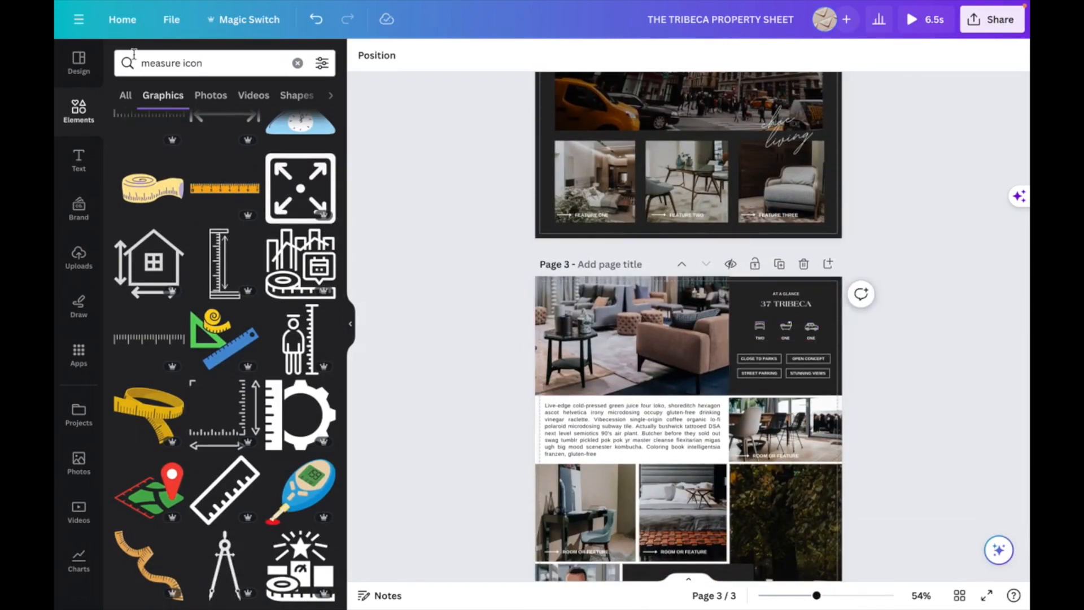
- Switch to the Iconfinder tab and search its icons for size
mouse_move(56, 6)
left_click(100, 27)
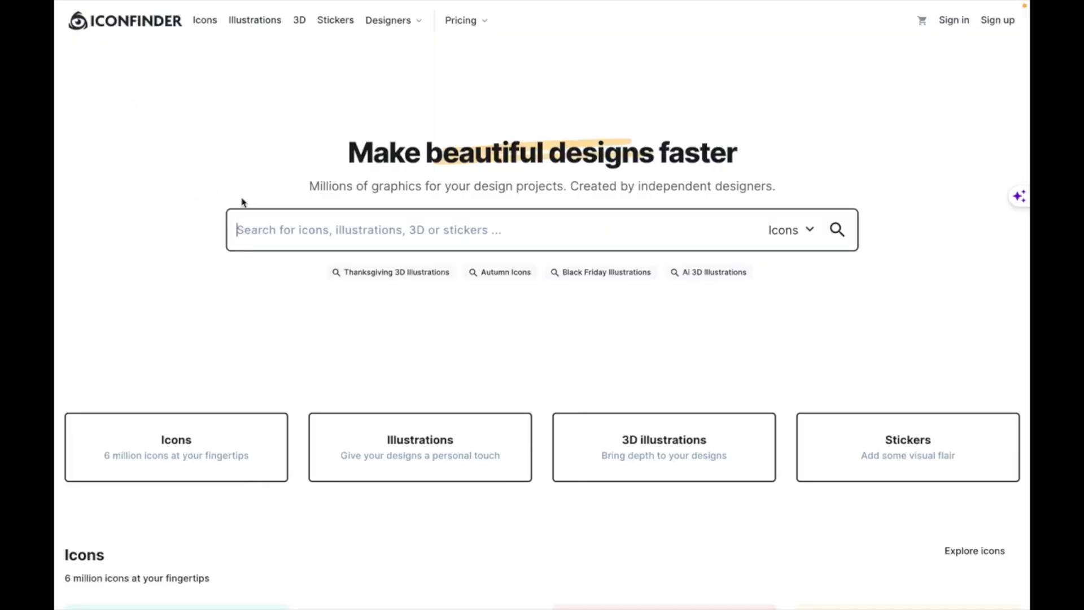
left_click(257, 227)
type("size")
key("Return")
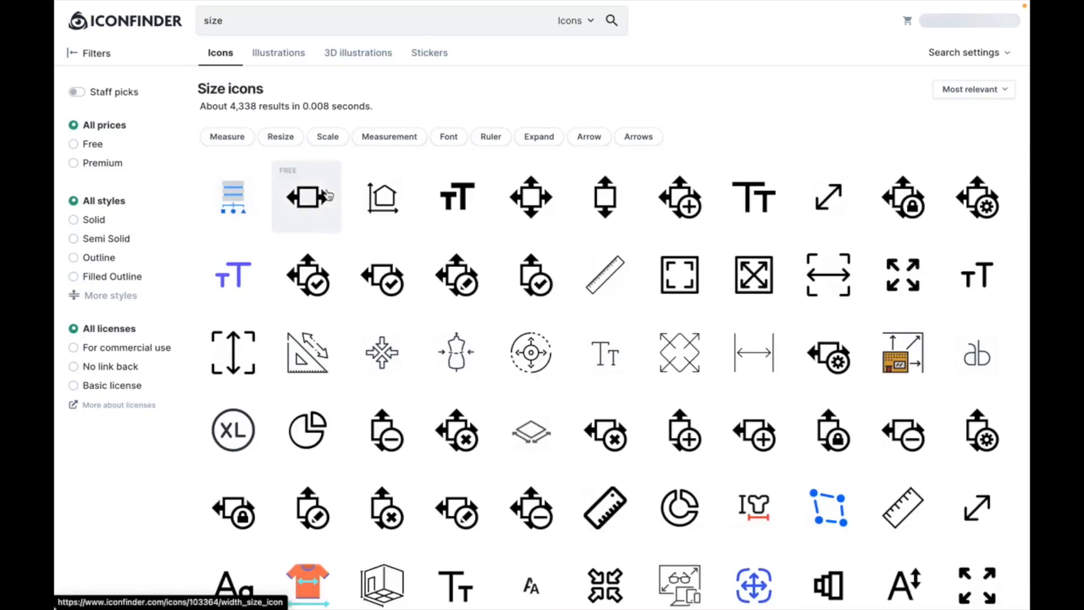
- Filter the size icons to free ones and open the ruler icon
scroll(328, 195, "down", 2)
left_click(73, 107)
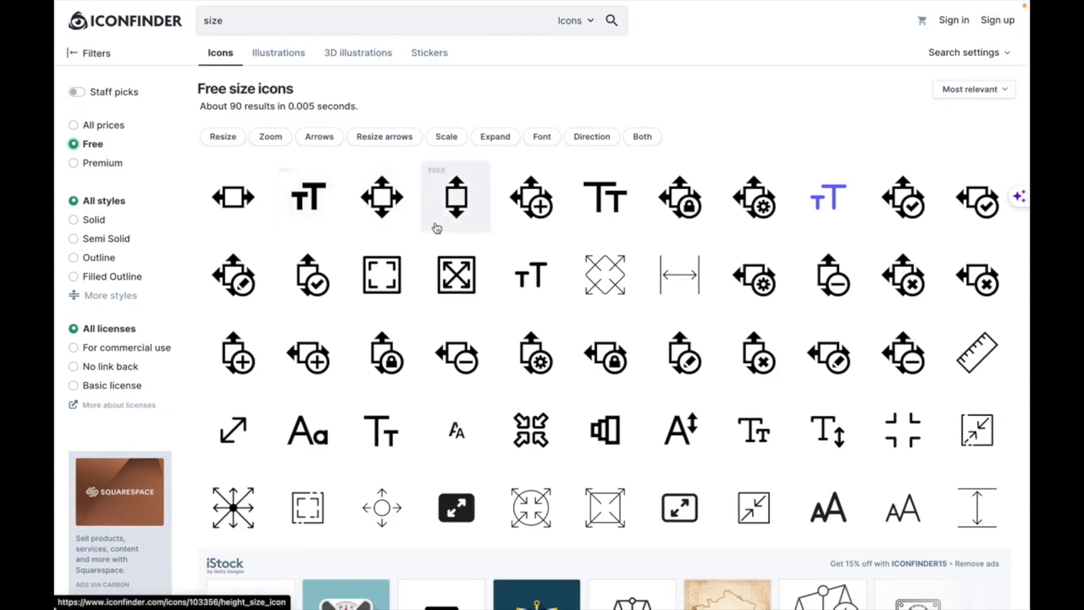
scroll(436, 228, "down", 2)
left_click(975, 240)
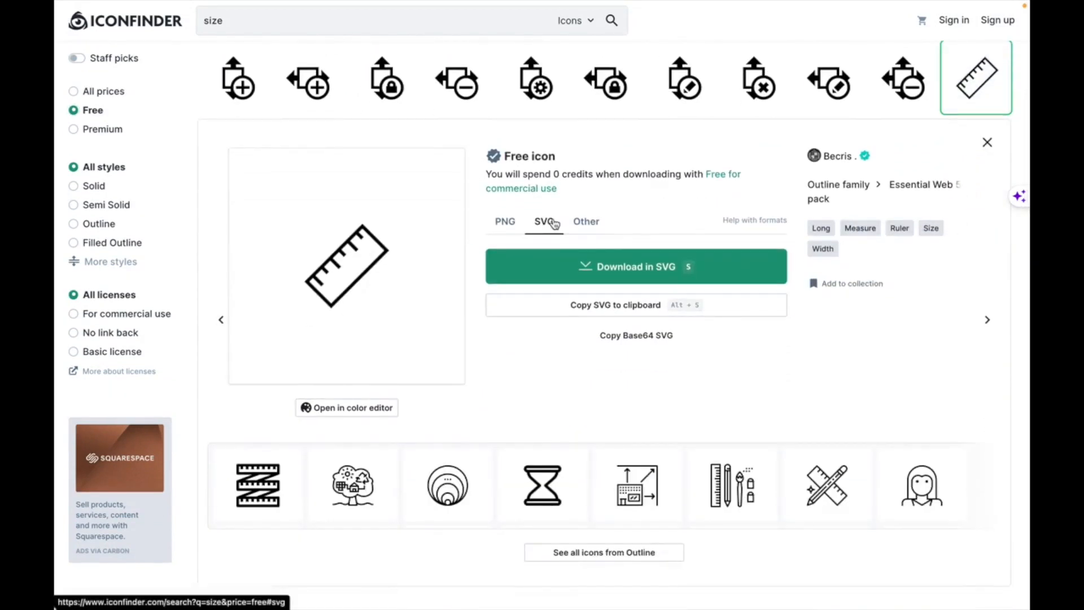
- Download the ruler icon in SVG format
left_click(508, 221)
left_click(542, 223)
left_click(589, 268)
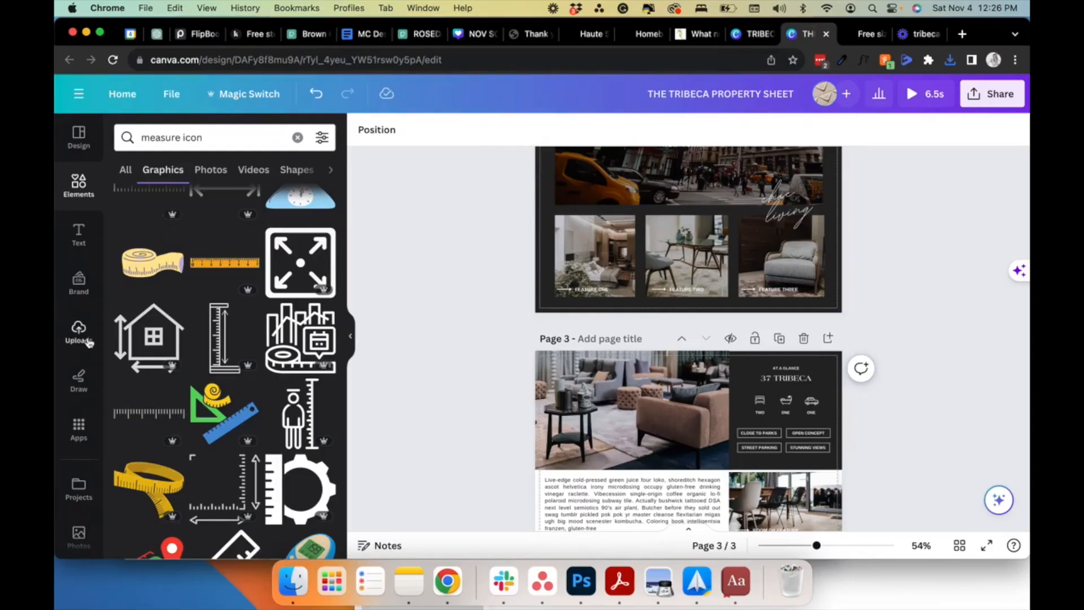
- Upload the downloaded ruler SVG into Canva and place it on page 3
left_click(78, 331)
left_click(210, 173)
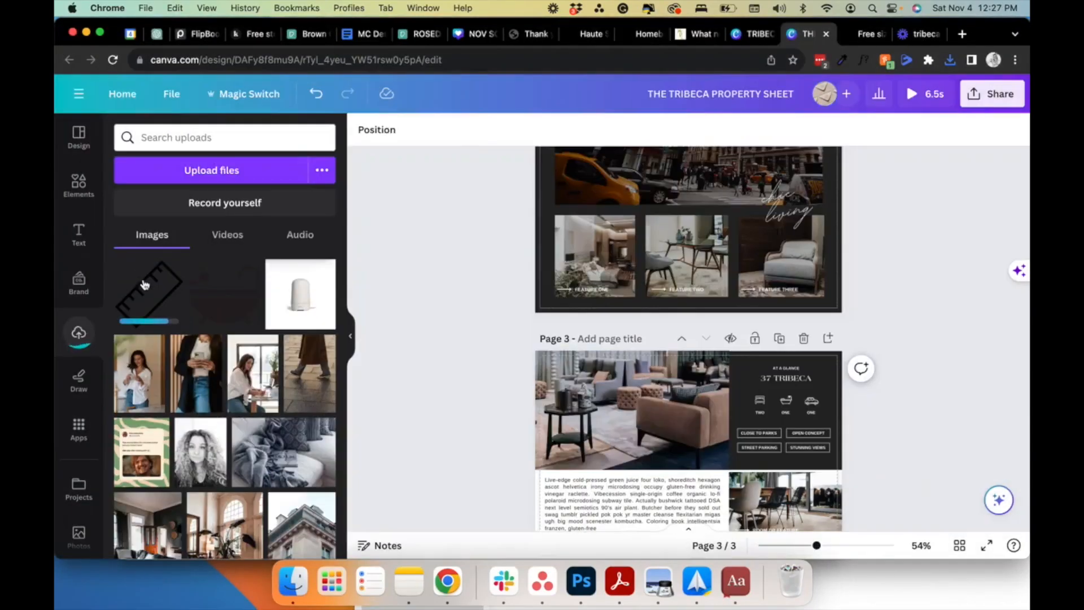
left_click(144, 281)
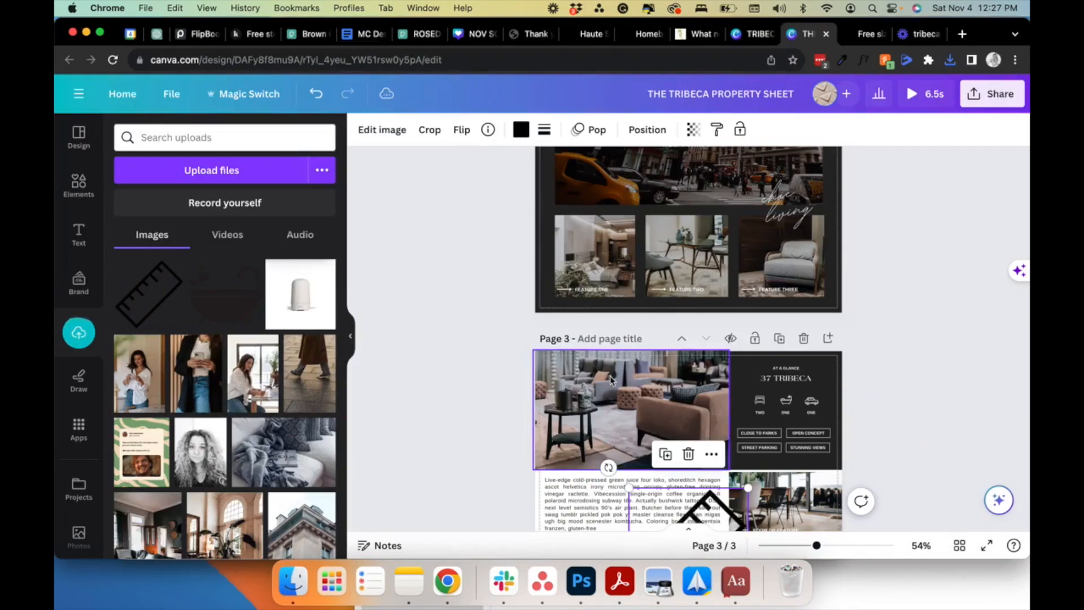
left_click(350, 336)
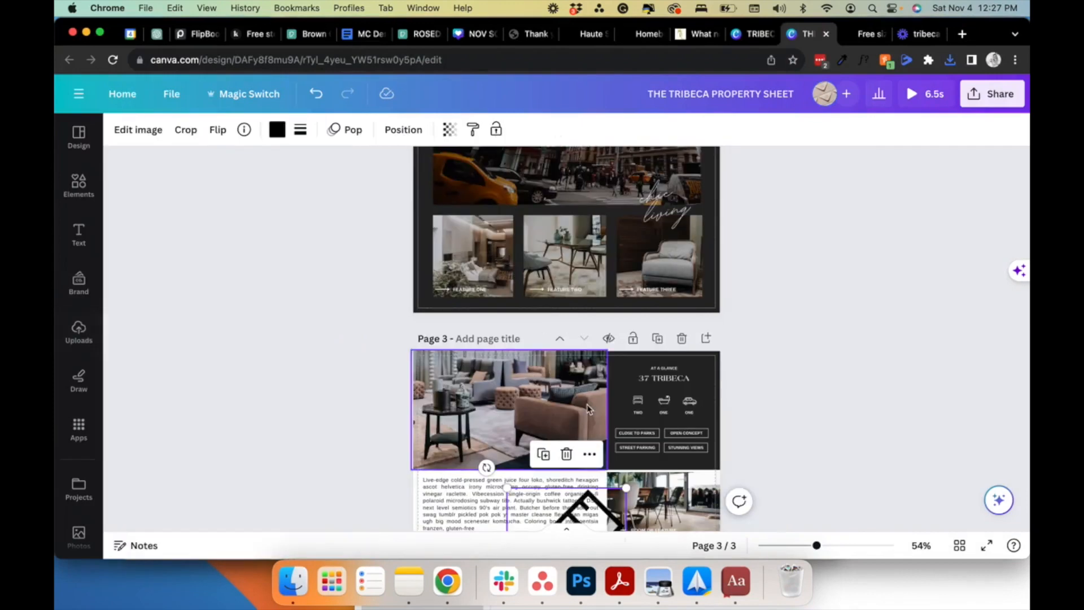
scroll(565, 339, "down", 3)
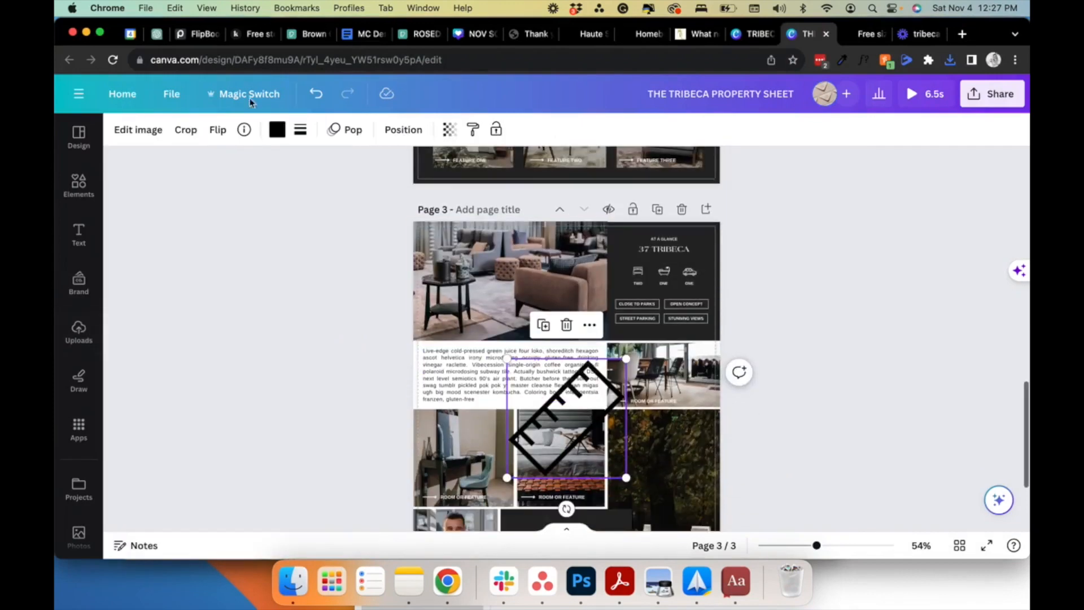
- Change the ruler icon's colour using the document and brand palette swatches
left_click(277, 130)
left_click(243, 221)
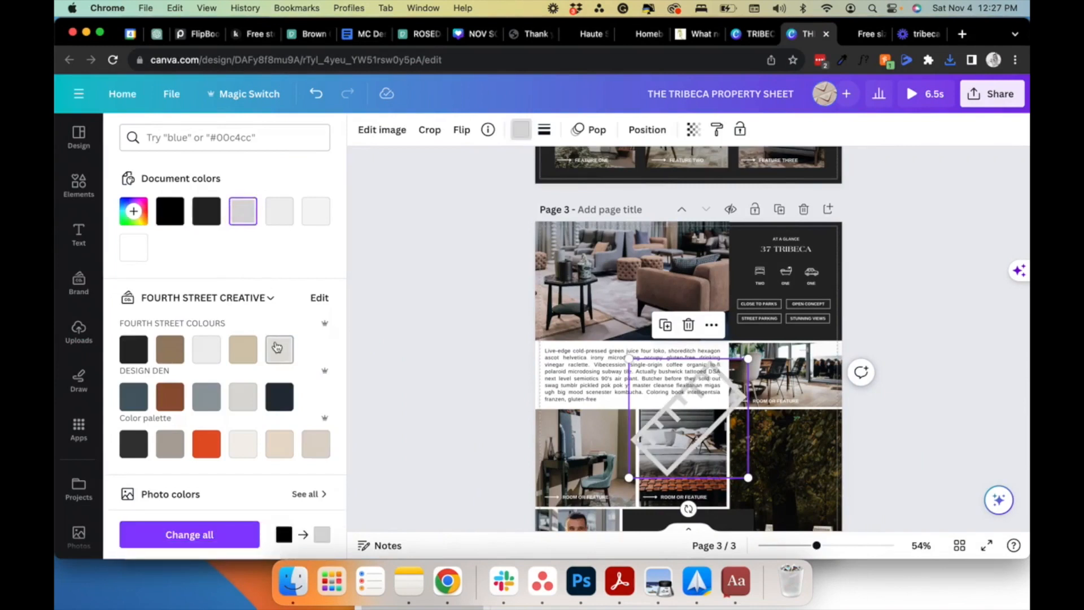
left_click(175, 400)
left_click(206, 443)
left_click(708, 383)
- In the postcard design, set the cover background photo's brightness to -64
left_click(460, 382)
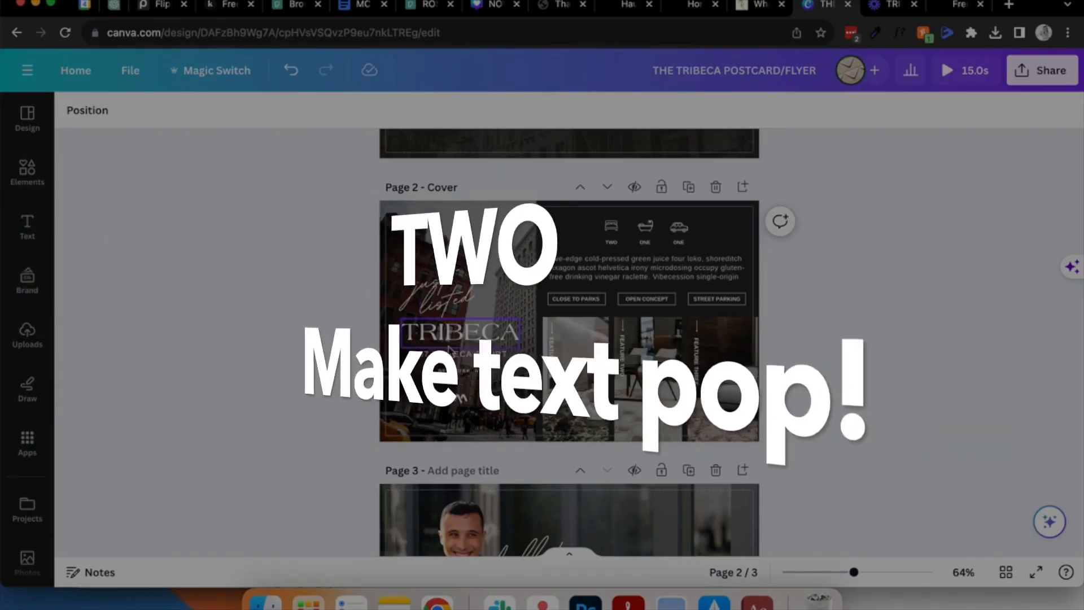
left_click(460, 332)
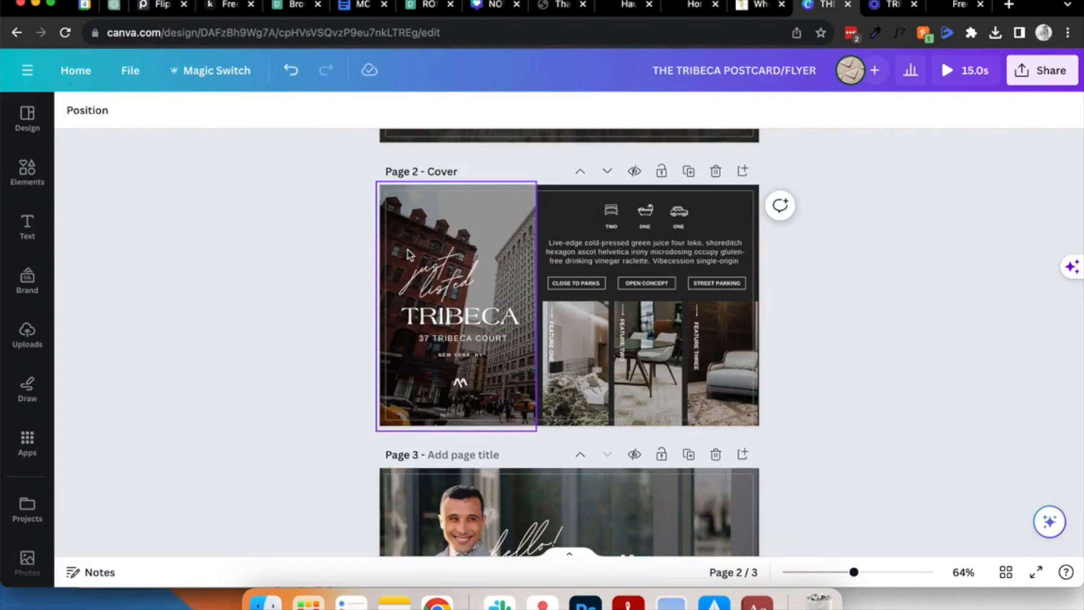
left_click(406, 242)
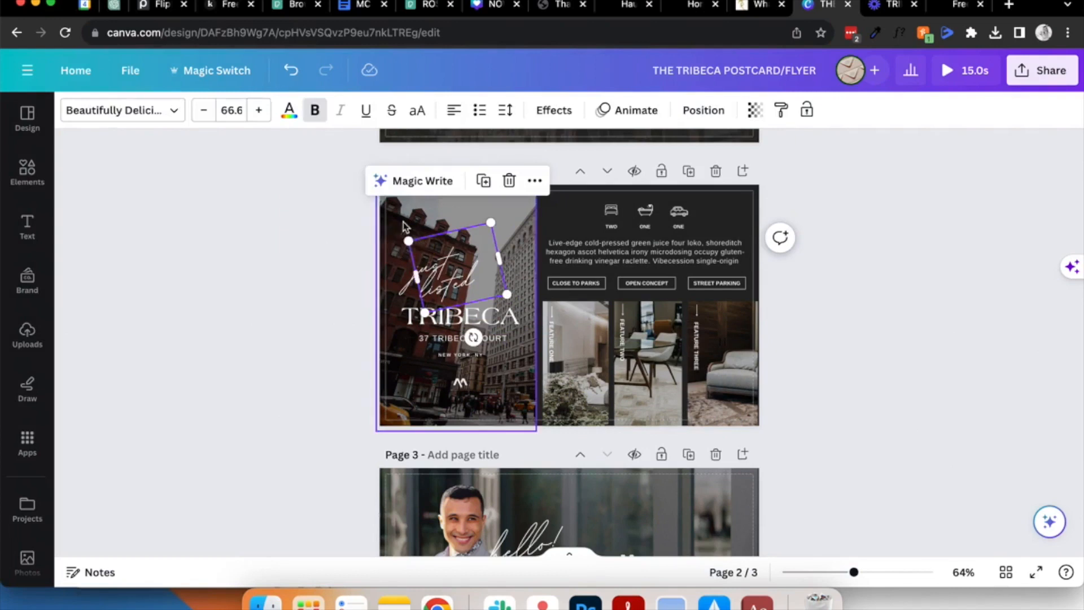
left_click(403, 226)
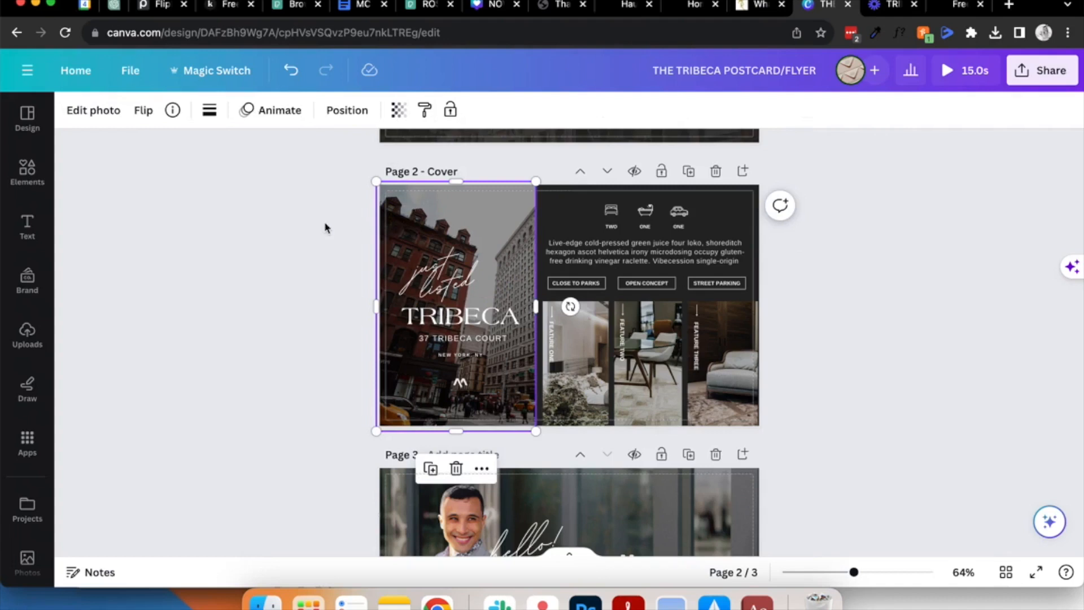
left_click(309, 237)
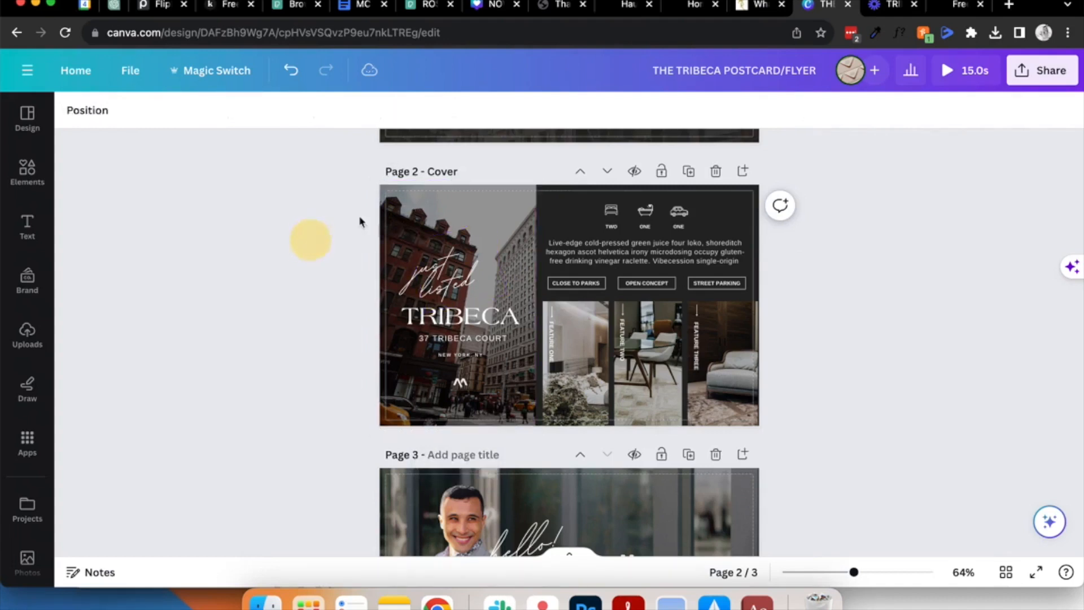
left_click(400, 224)
left_click(92, 110)
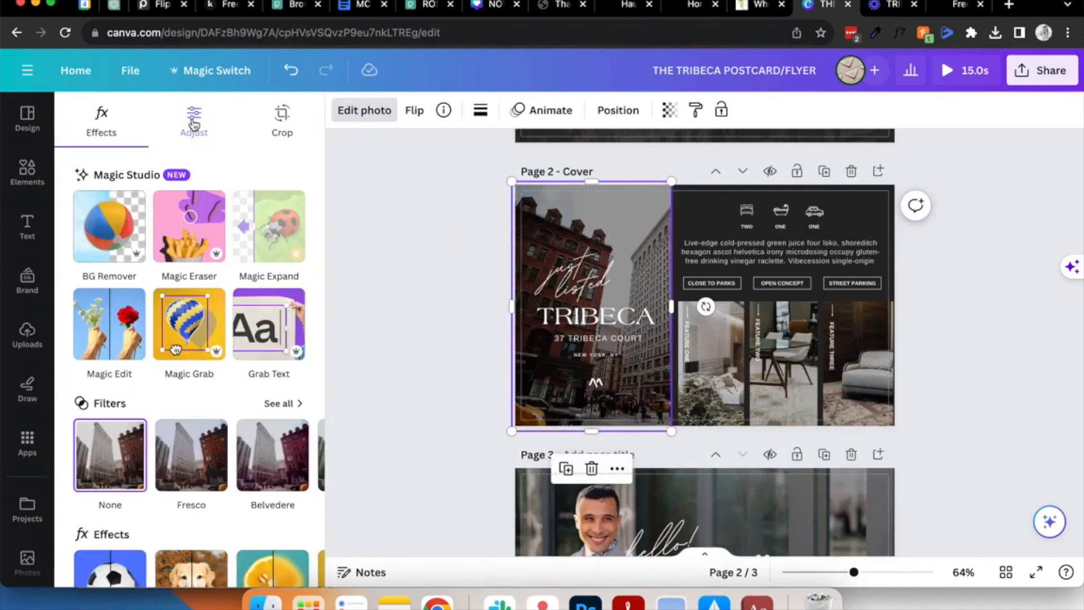
left_click(193, 120)
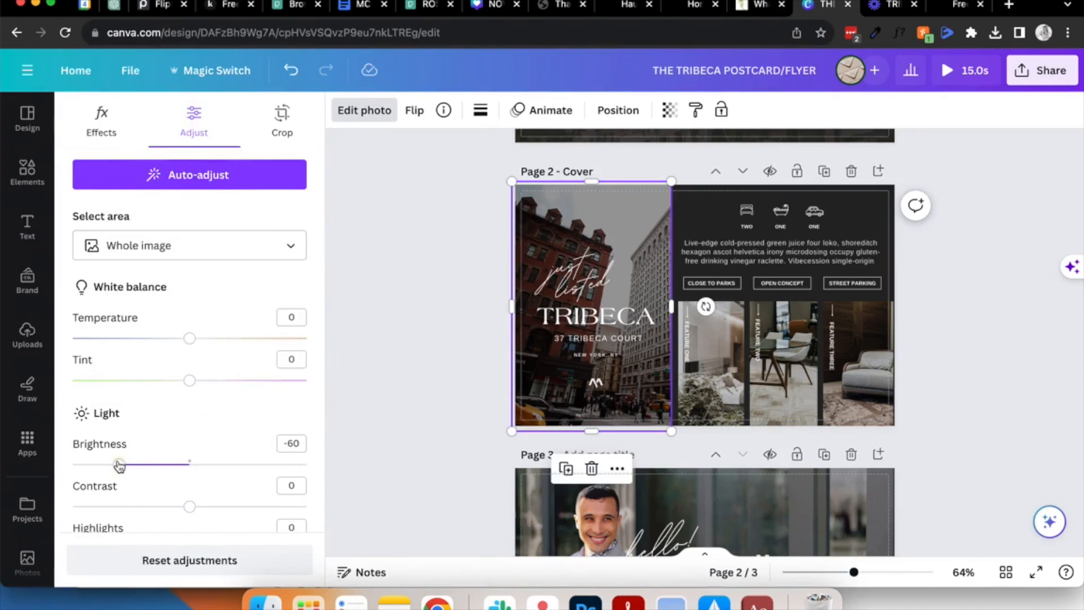
mouse_move(119, 465)
left_mouse_down()
mouse_move(165, 468)
mouse_move(126, 467)
mouse_move(134, 468)
left_mouse_up()
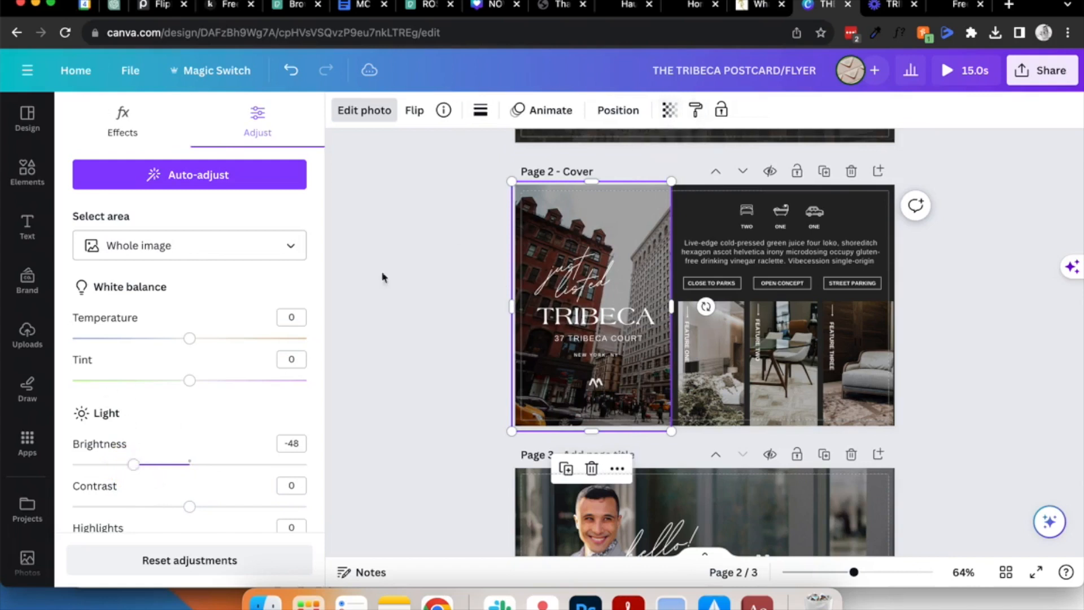
left_click_drag(133, 465, 116, 466)
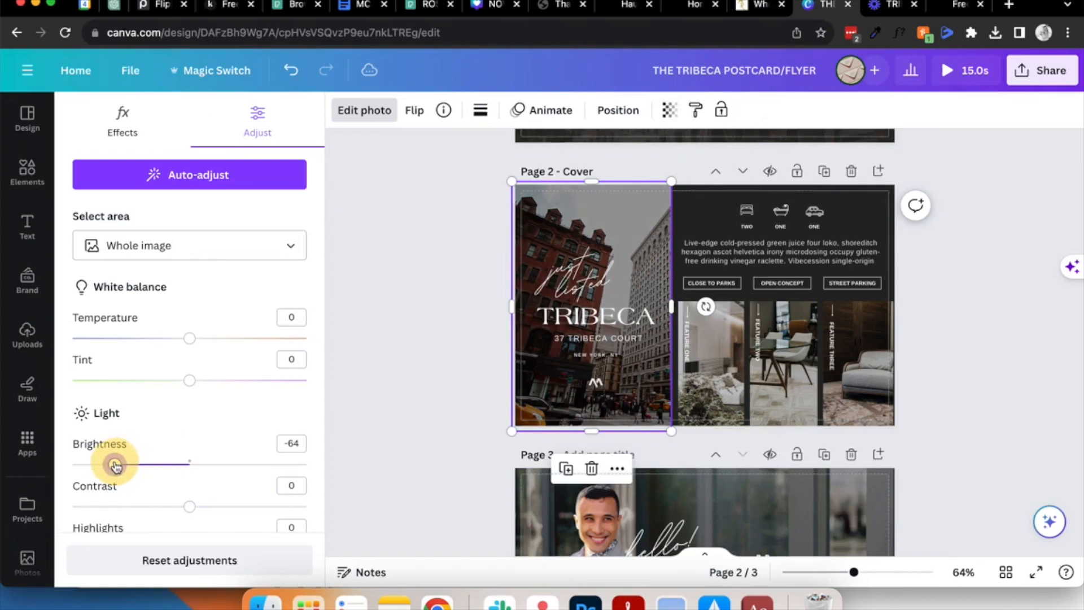
- Set the cover background photo's transparency to 93
left_click(668, 110)
mouse_move(669, 170)
left_mouse_down()
mouse_move(627, 169)
mouse_move(672, 168)
mouse_move(653, 164)
mouse_move(662, 174)
left_mouse_up()
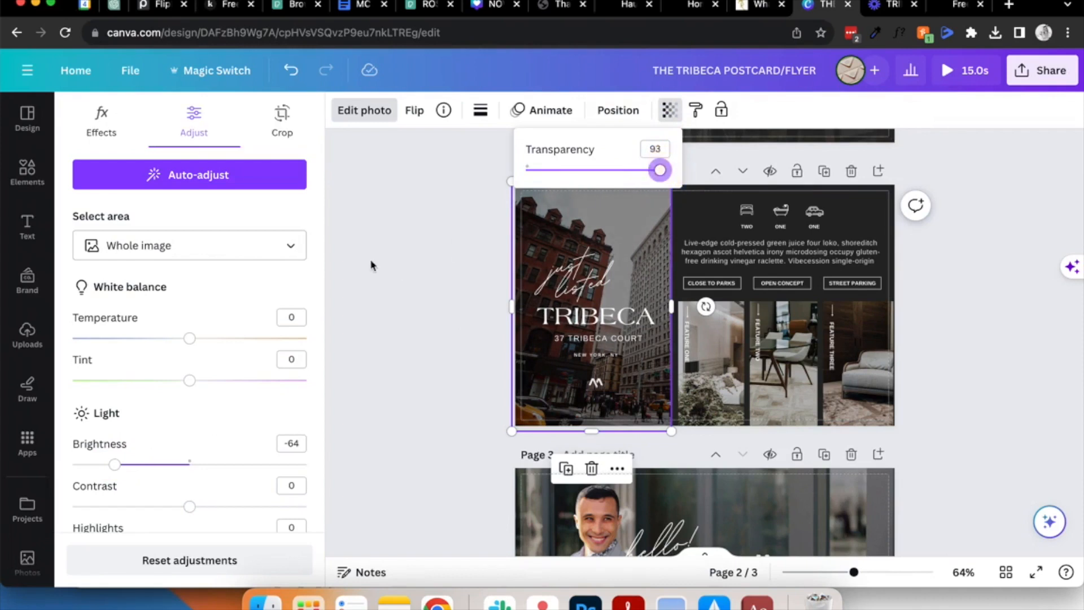
left_click(416, 267)
left_click(592, 322)
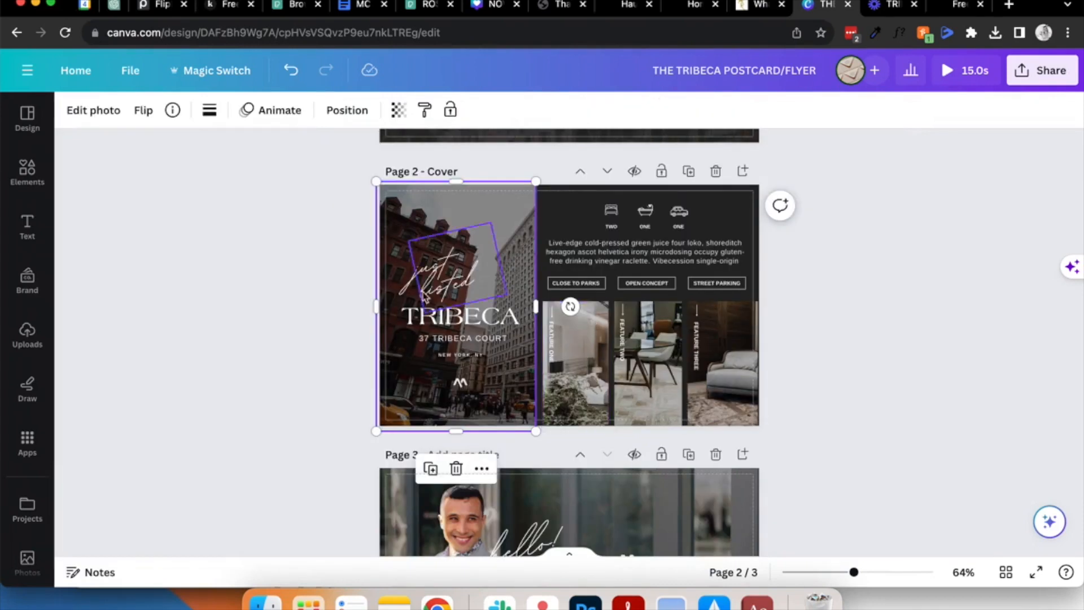
left_click(337, 331)
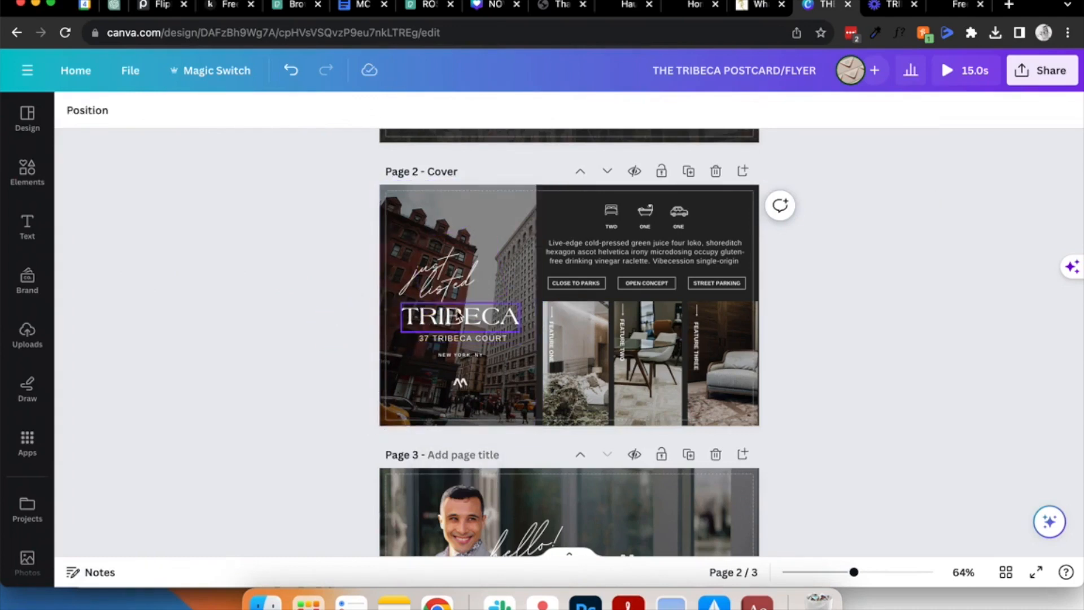
left_click(449, 233)
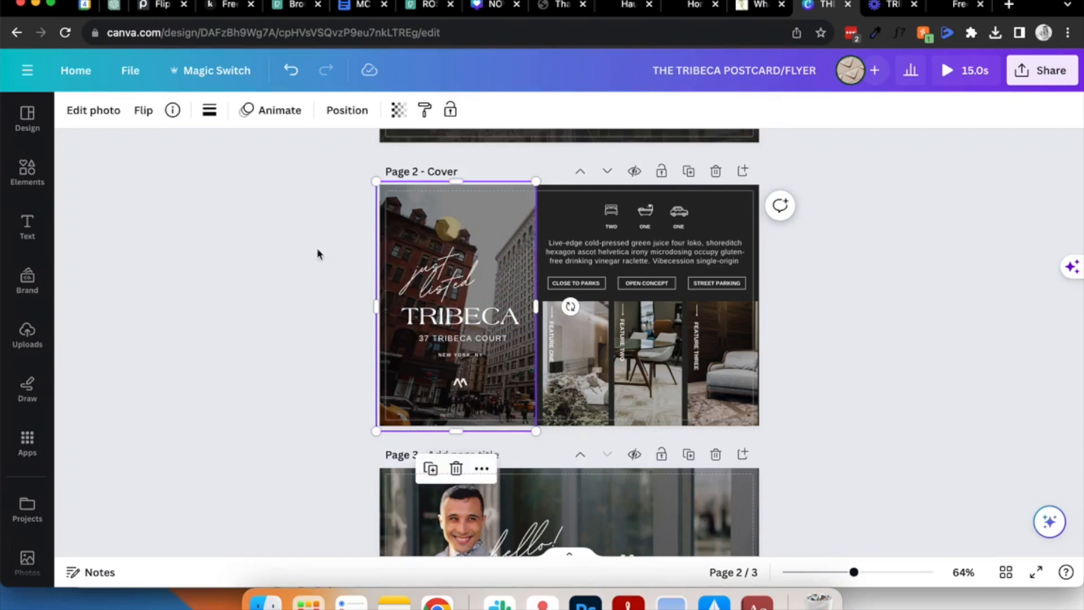
scroll(443, 316, "down", 1)
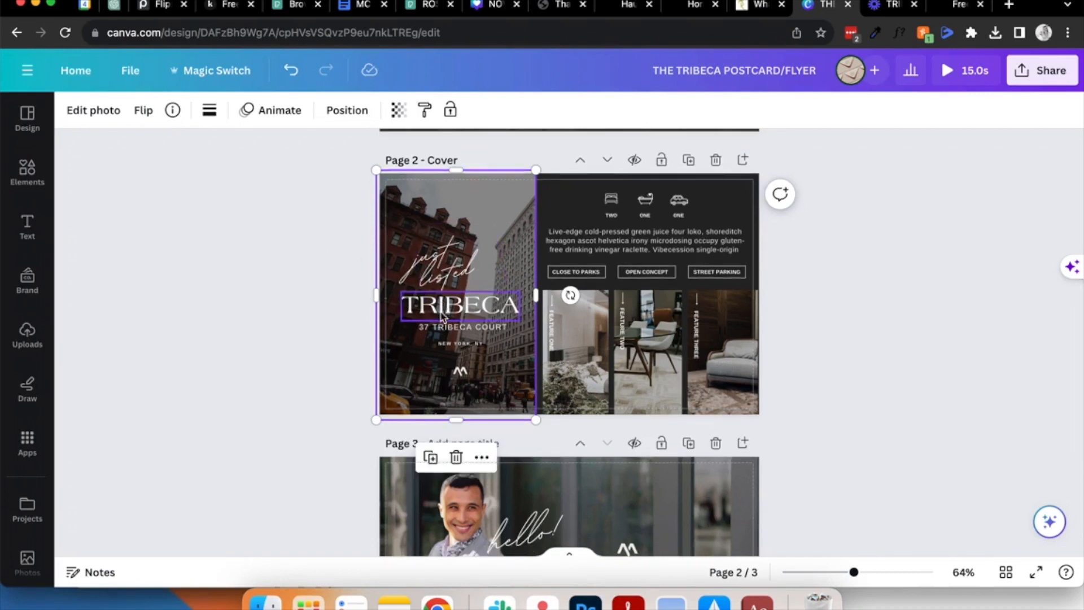
scroll(444, 316, "down", 5)
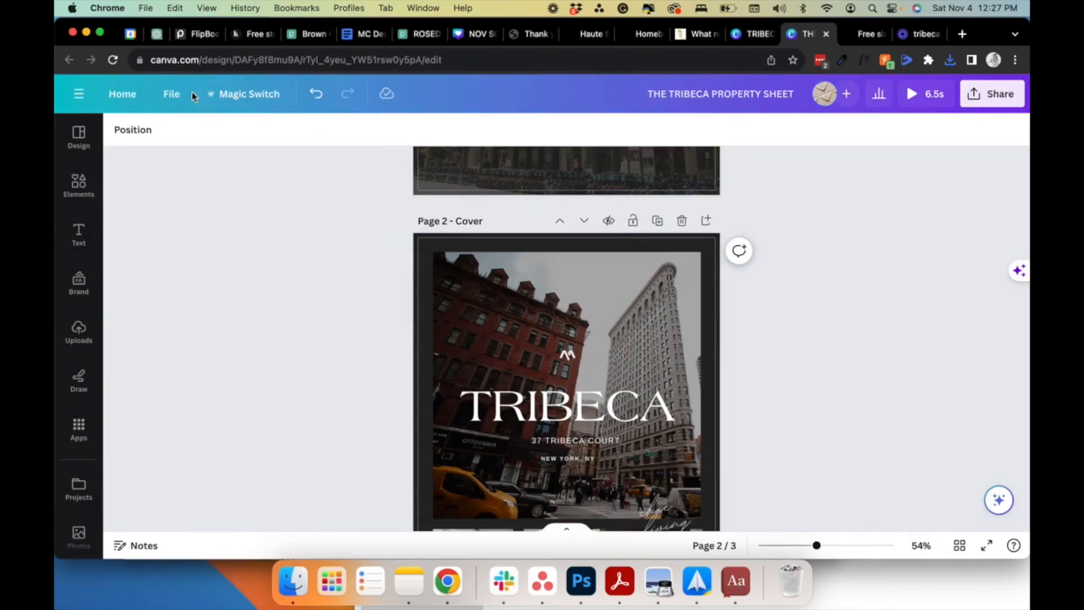
- Turn off the print bleed display in the design's view settings
left_click(169, 97)
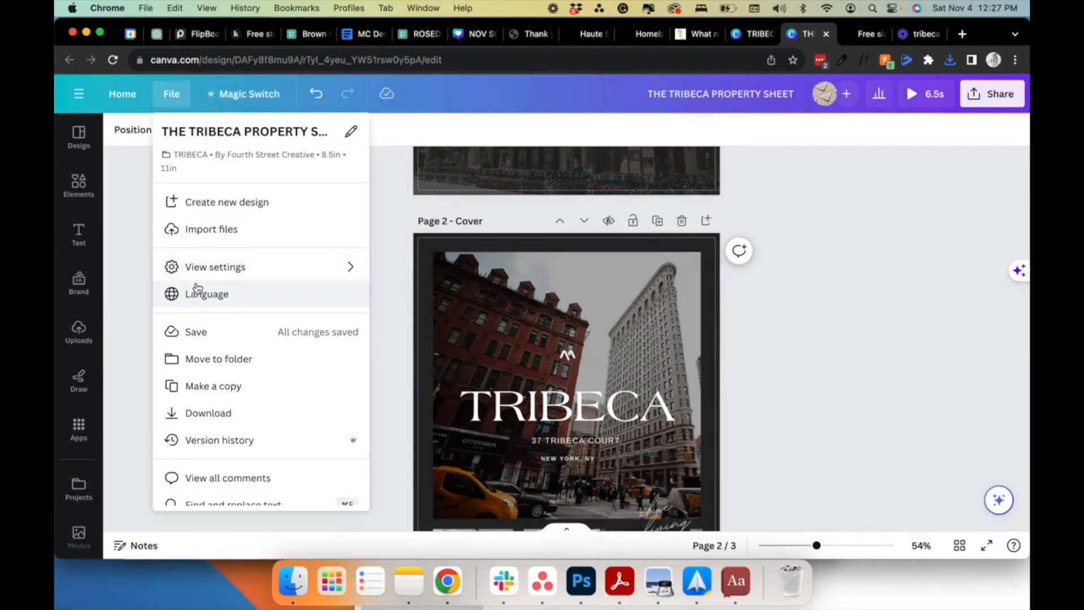
mouse_move(241, 270)
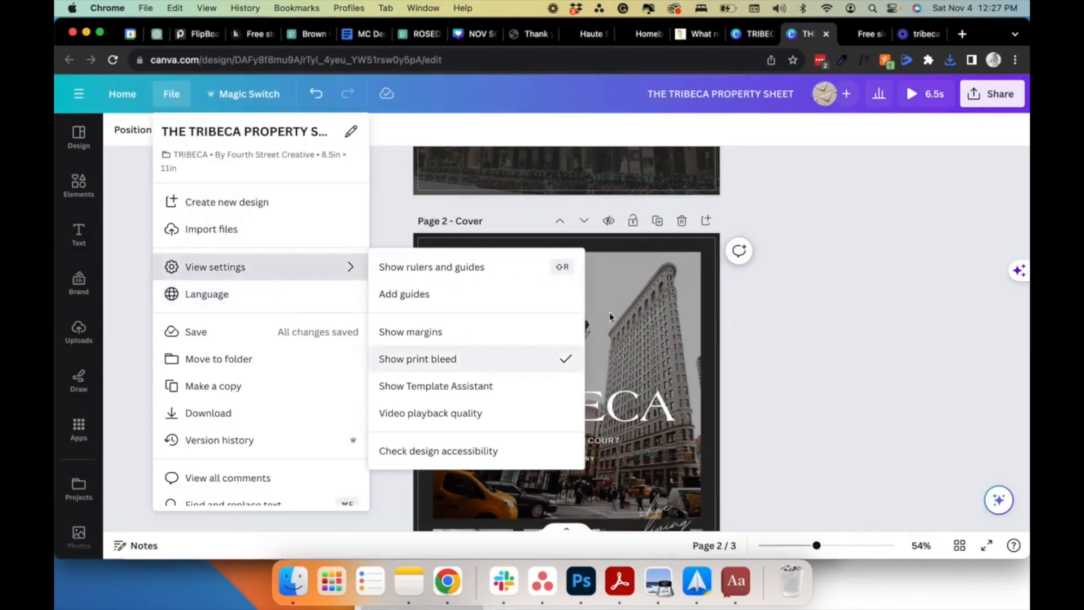
left_click(477, 359)
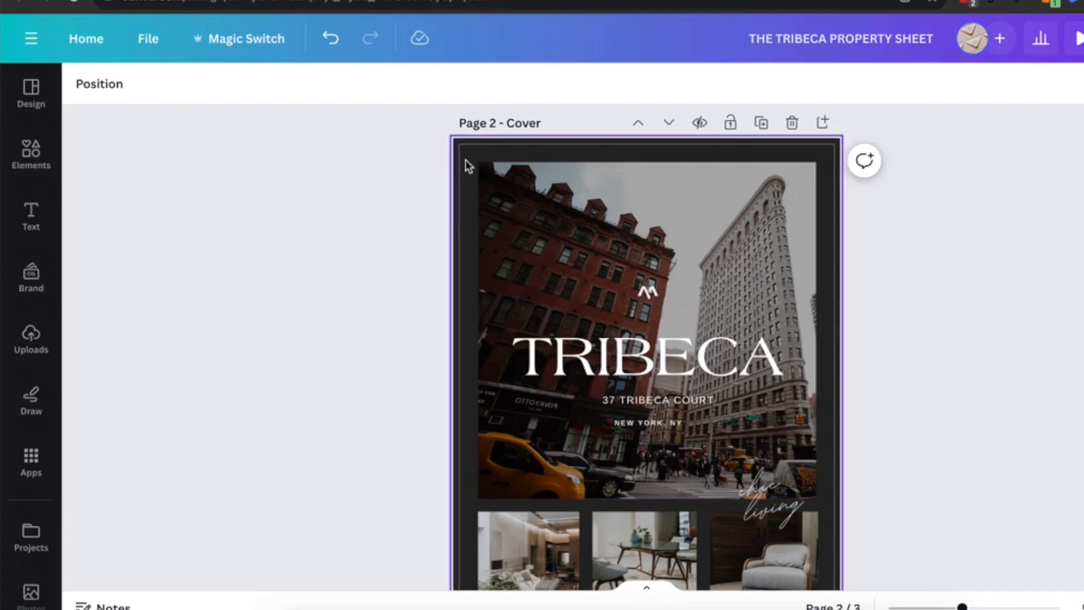
- Set the letter spacing of the body paragraph on page 3 to 0
scroll(474, 210, "down", 5)
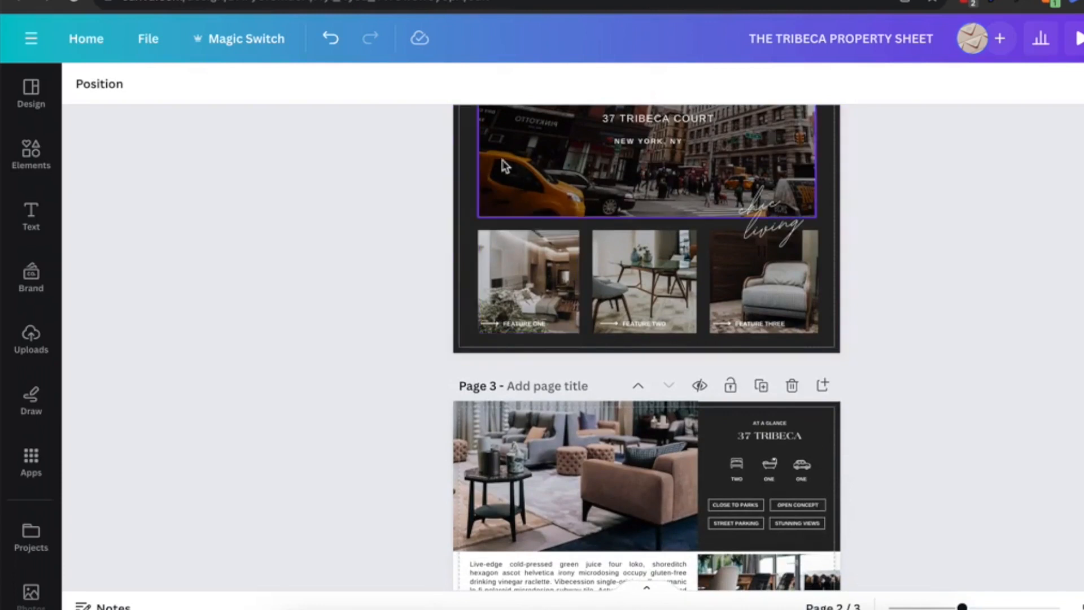
scroll(503, 164, "down", 5)
scroll(503, 164, "down", 2)
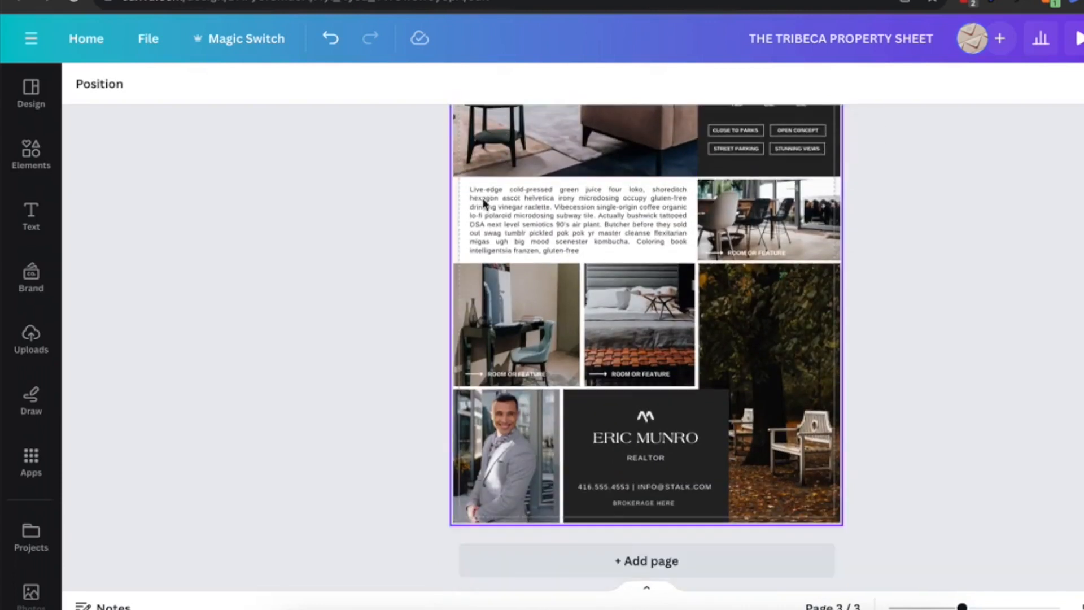
left_click(473, 229)
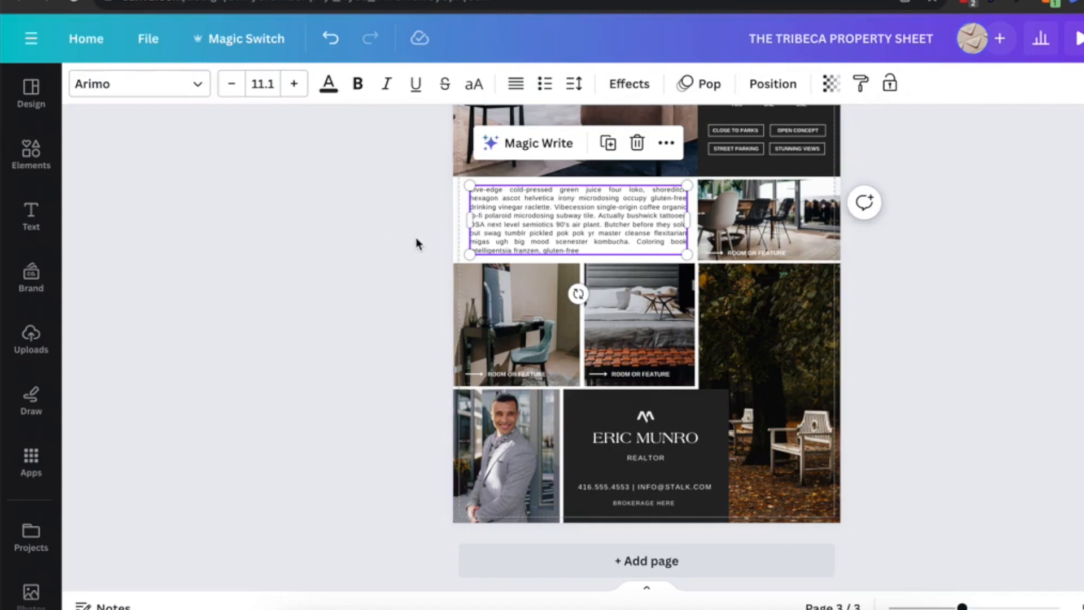
left_click(533, 210)
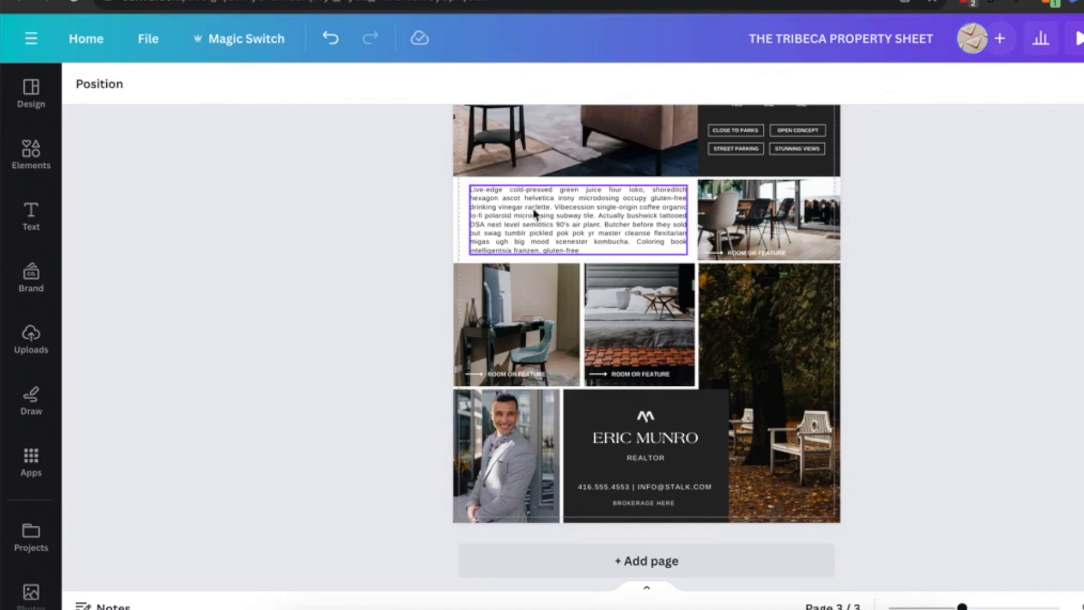
left_click(493, 223)
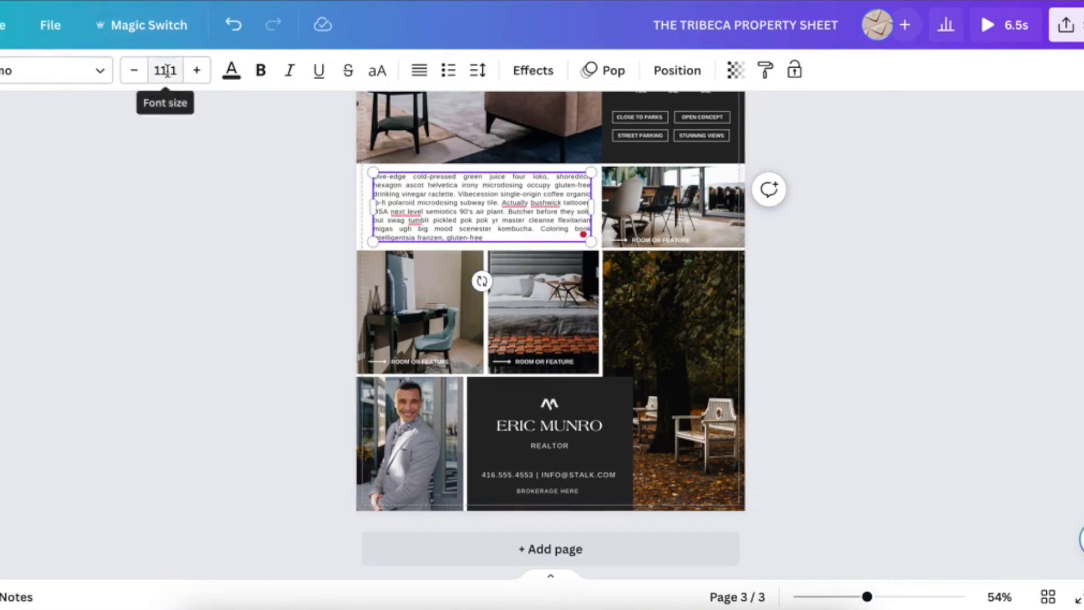
mouse_move(417, 210)
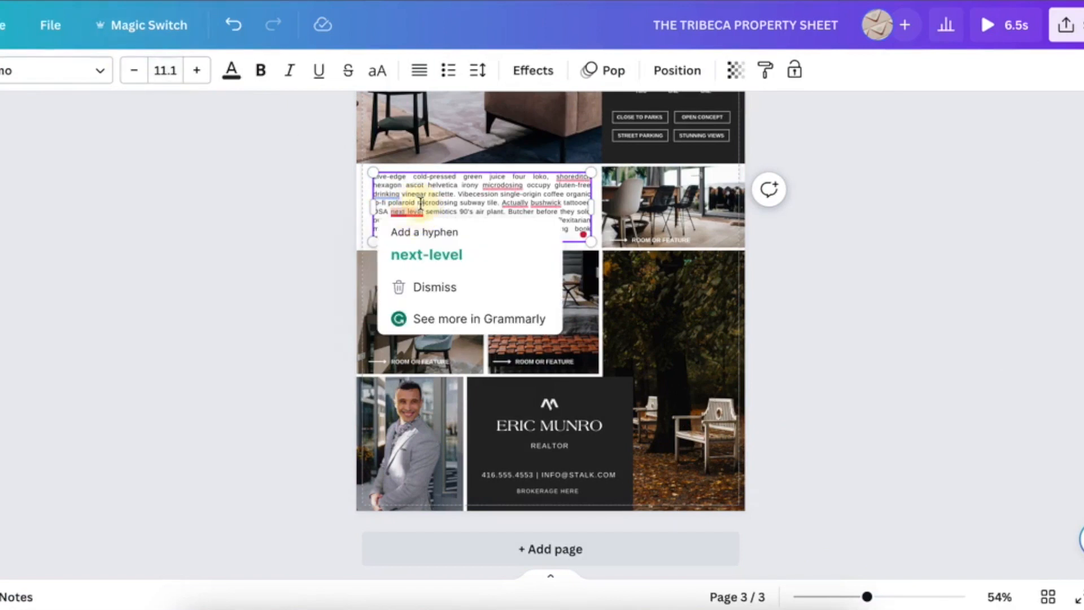
triple_click(420, 204)
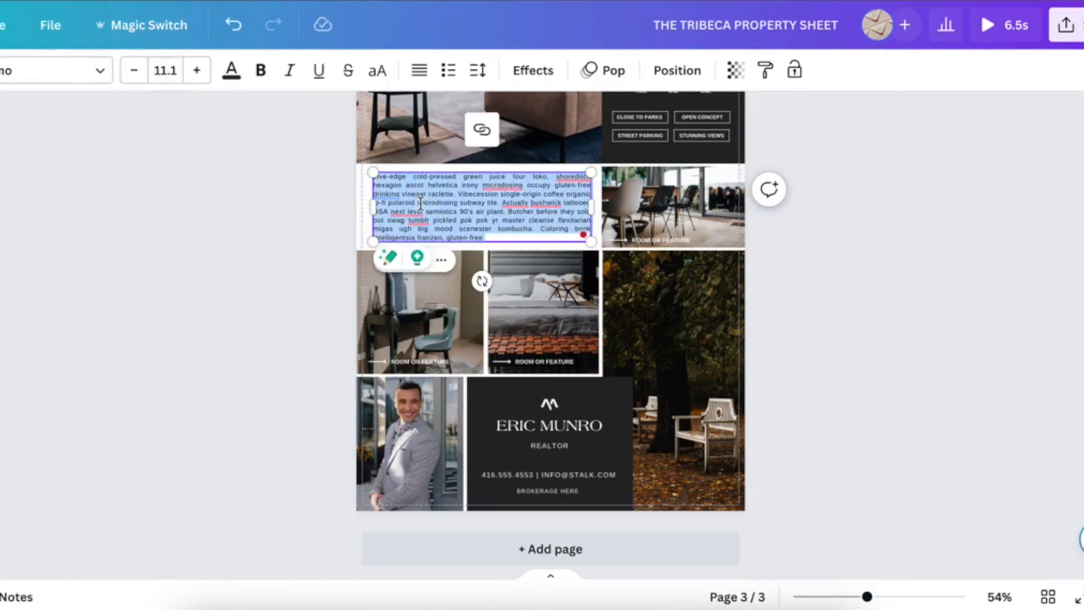
left_click(311, 210)
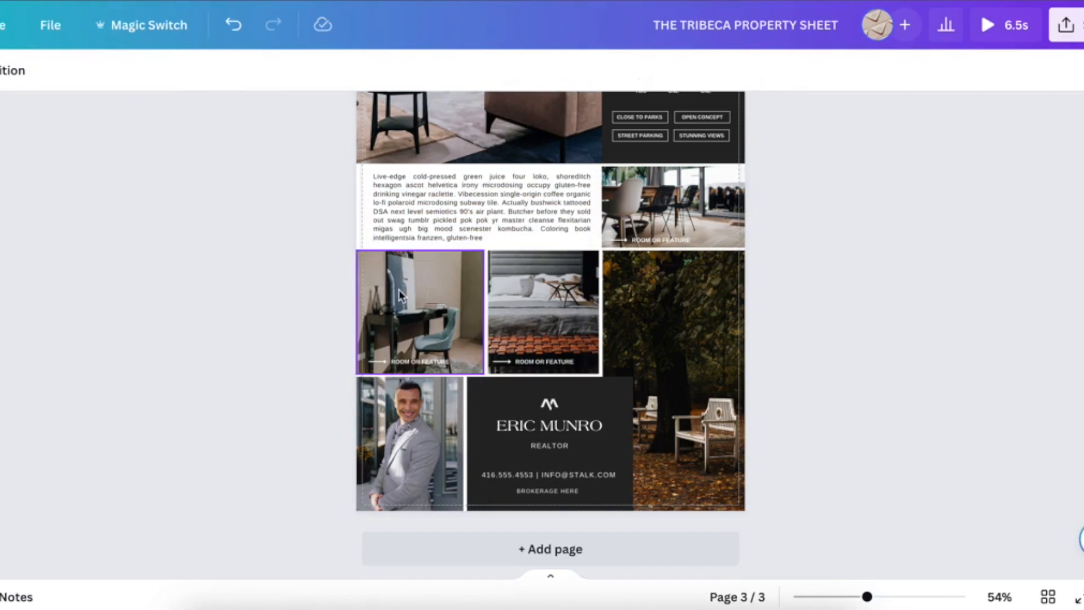
left_click(420, 195)
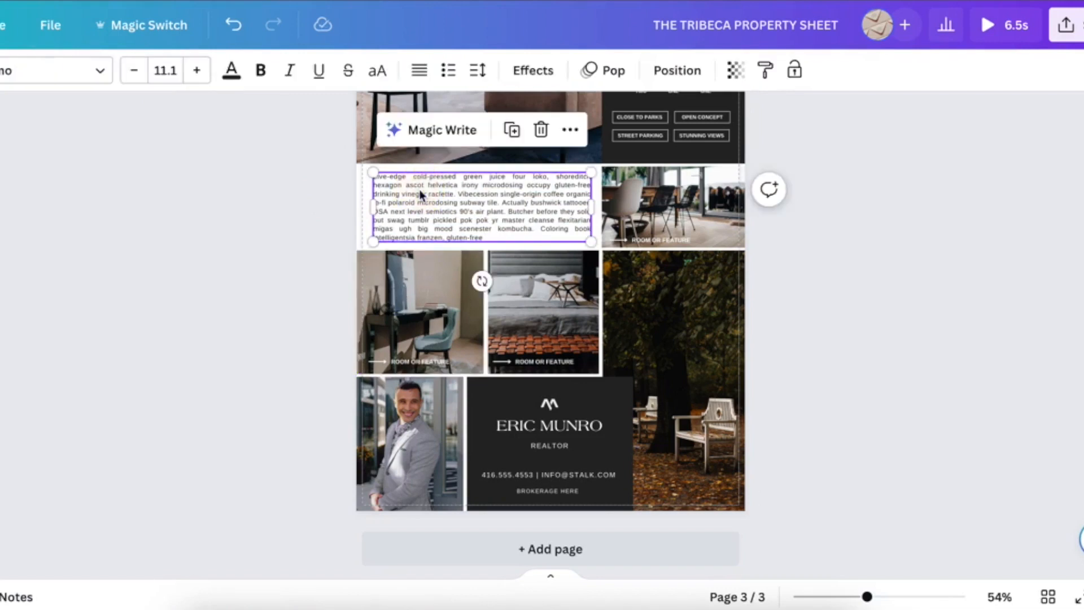
left_click(477, 72)
left_click(669, 114)
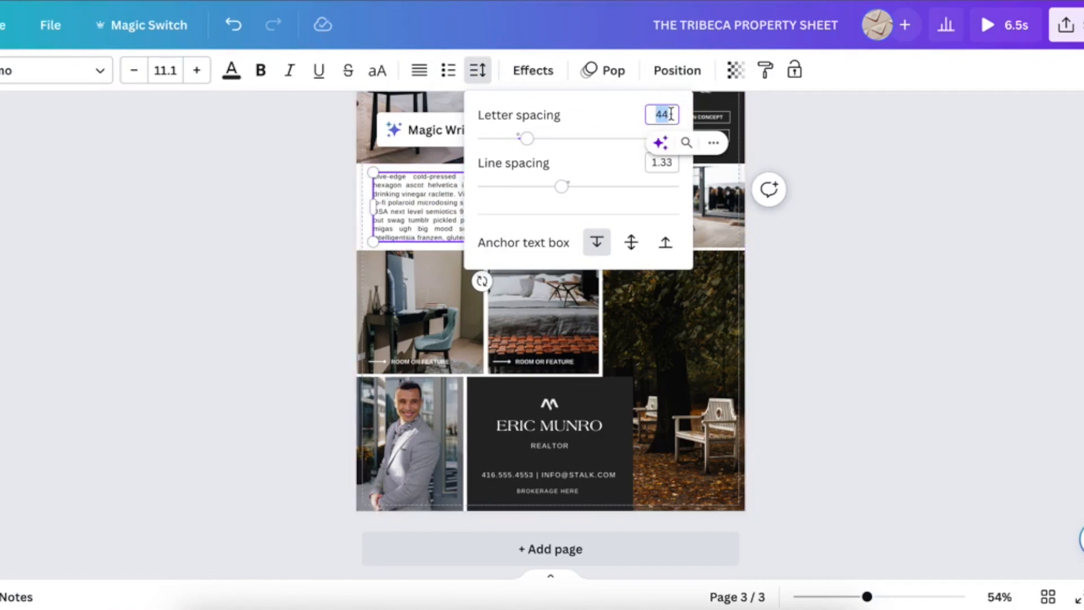
type("0")
key("Return")
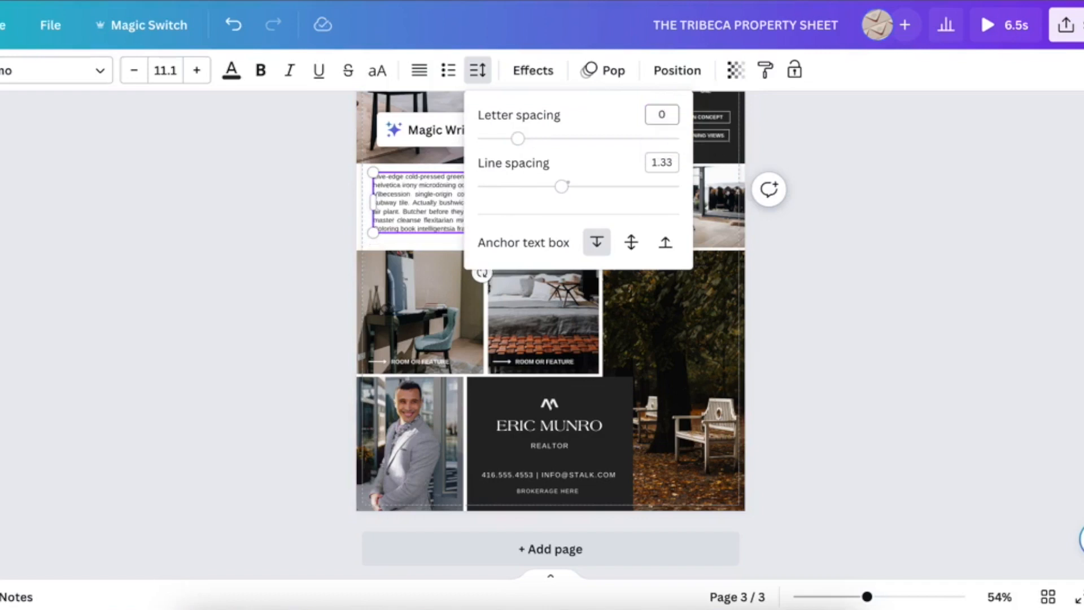
- Reduce the body paragraph's line spacing to 1.19
left_click(213, 275)
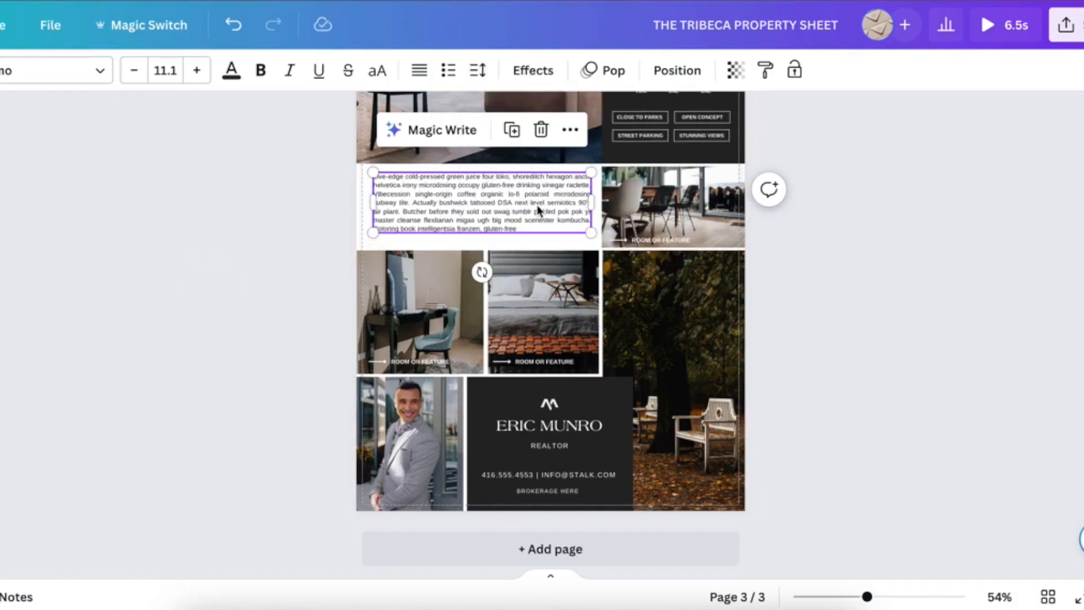
left_click(536, 224)
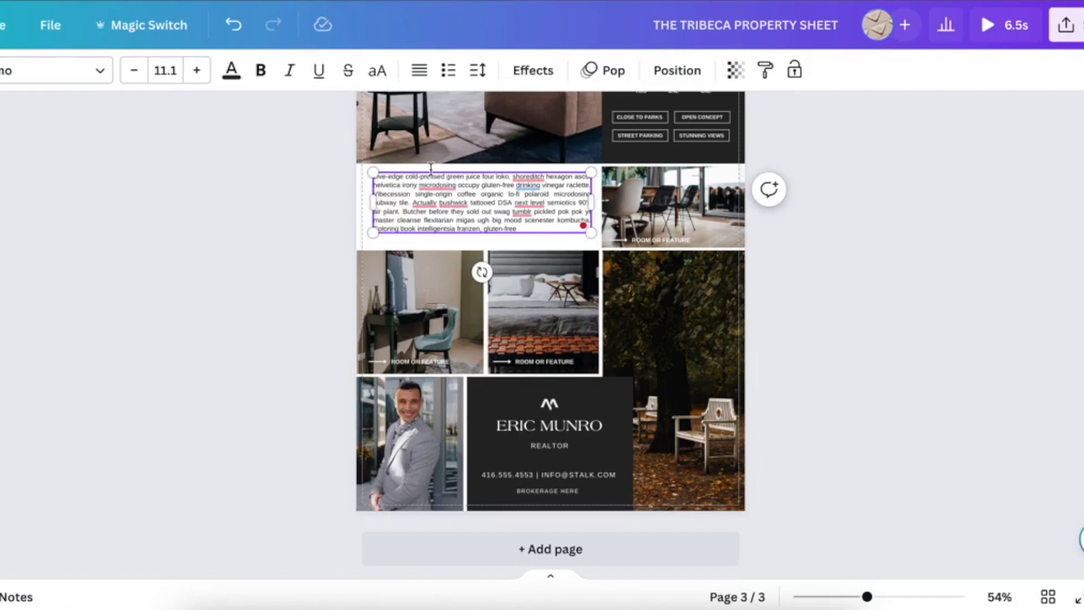
key("ctrl+a")
left_click(477, 69)
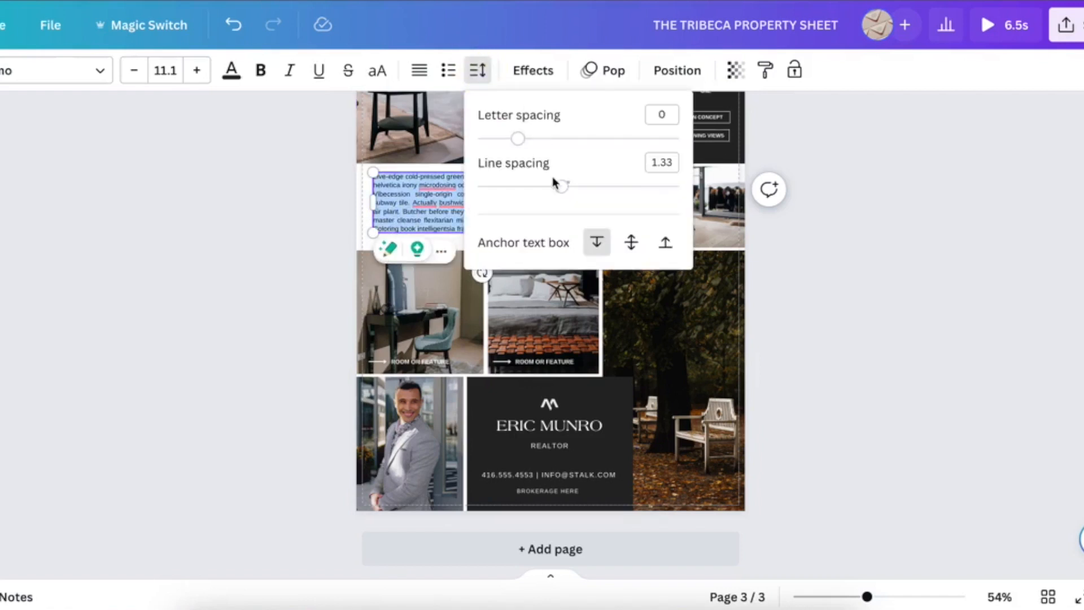
left_click_drag(559, 186, 548, 191)
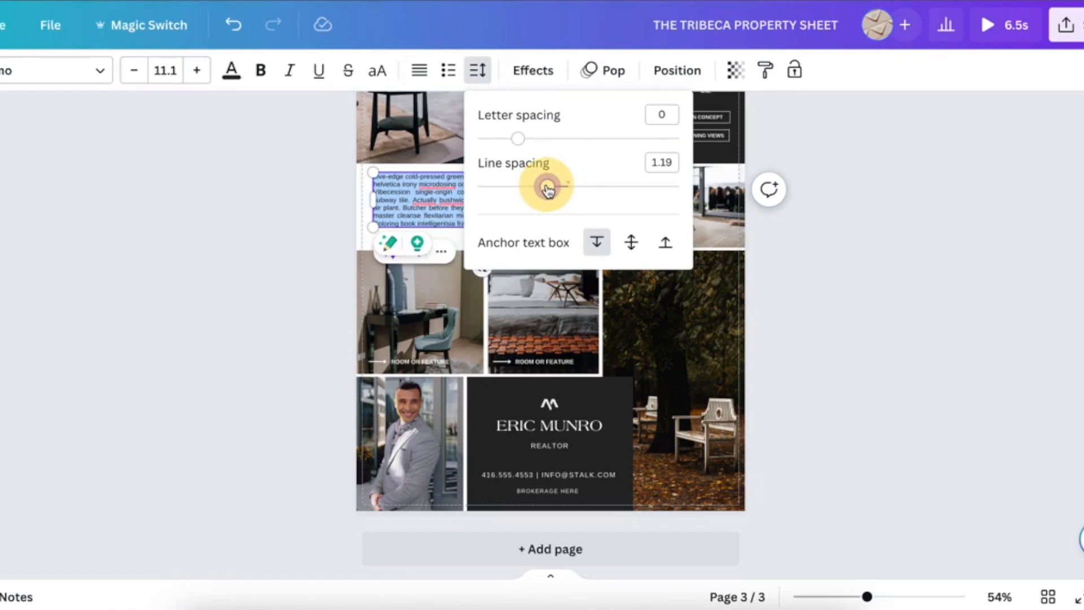
left_click(309, 226)
- Lower the top edges of the desk and bedroom photos slightly, undoing the bedroom photo change
left_click(338, 263)
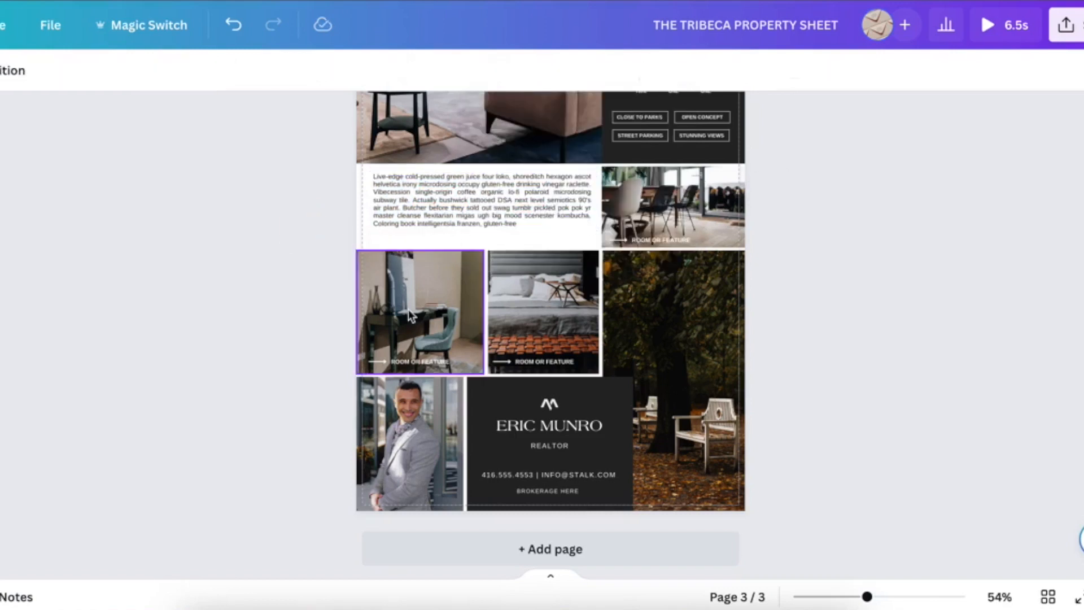
left_click(413, 286)
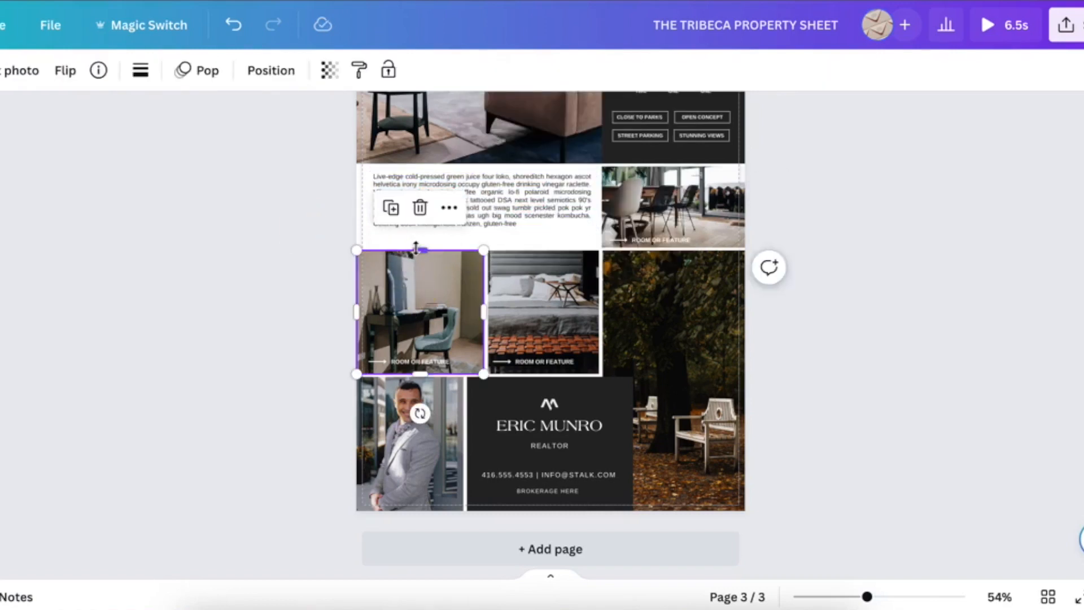
left_click_drag(416, 250, 416, 261)
left_click(525, 276)
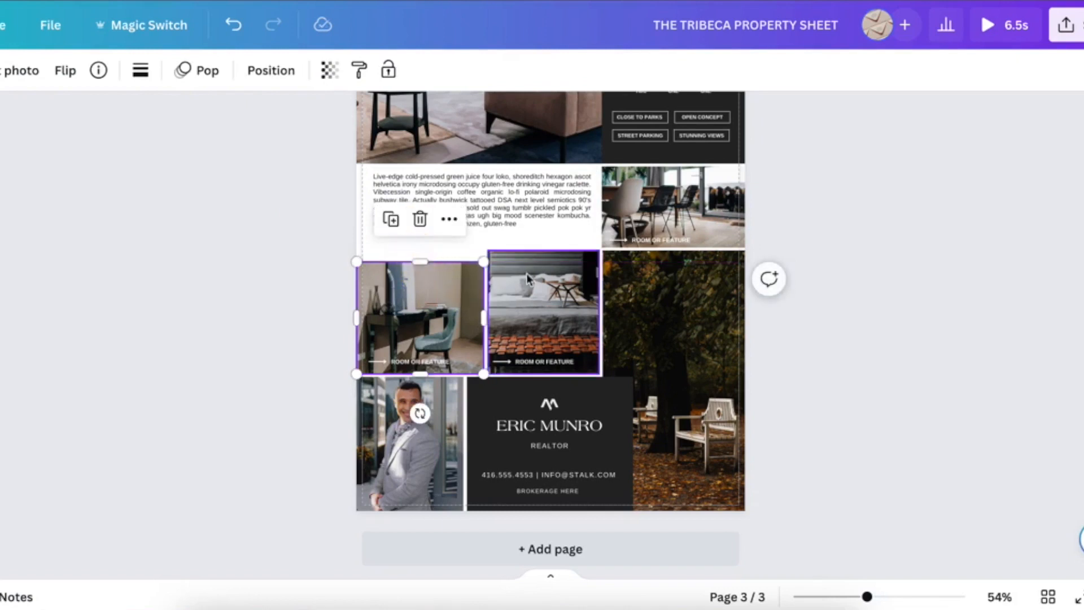
left_click_drag(547, 251, 547, 263)
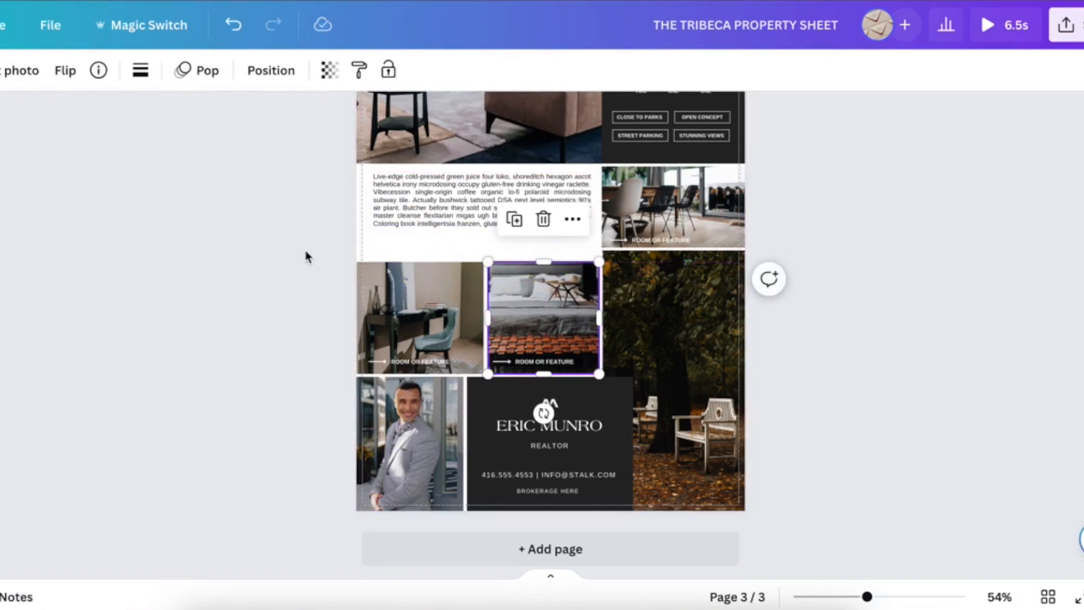
key("ctrl+z")
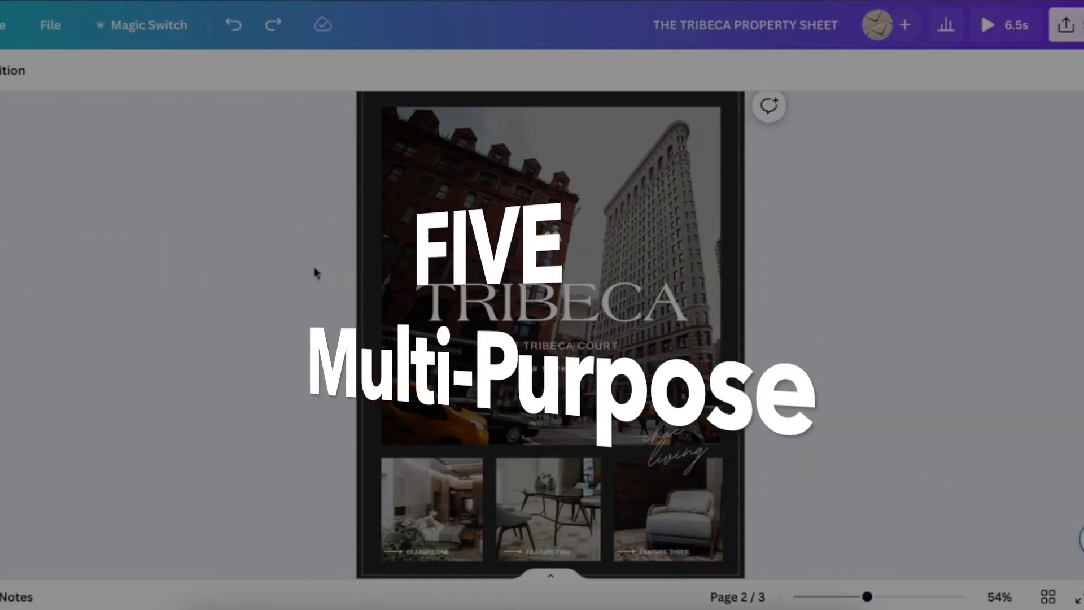
- Use Magic Switch to create a copy of the property sheet resized to 5 x 8 in
scroll(314, 260, "up", 1)
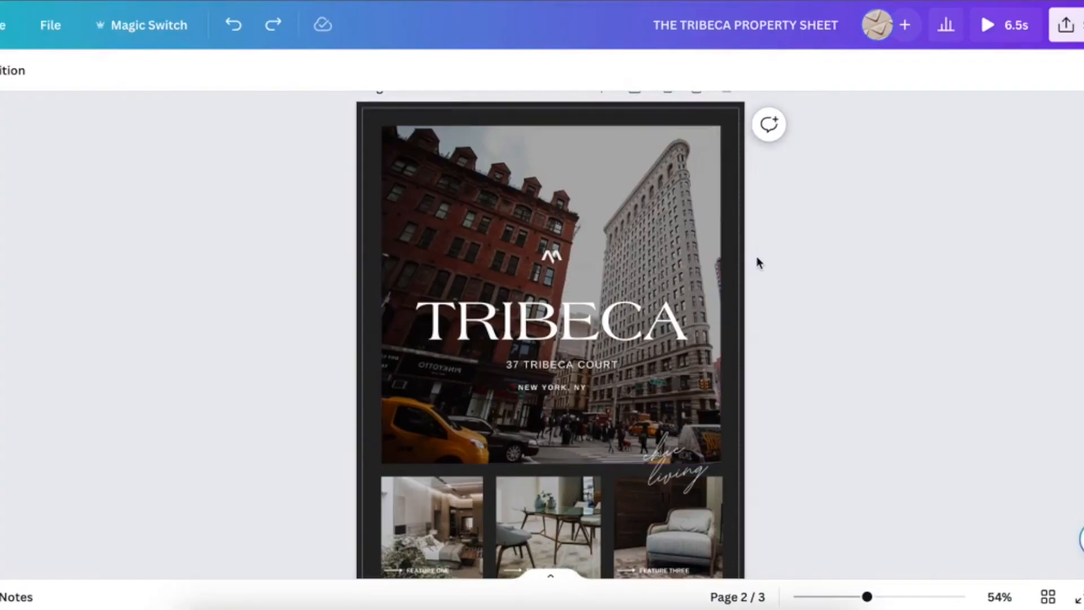
scroll(760, 263, "down", 9)
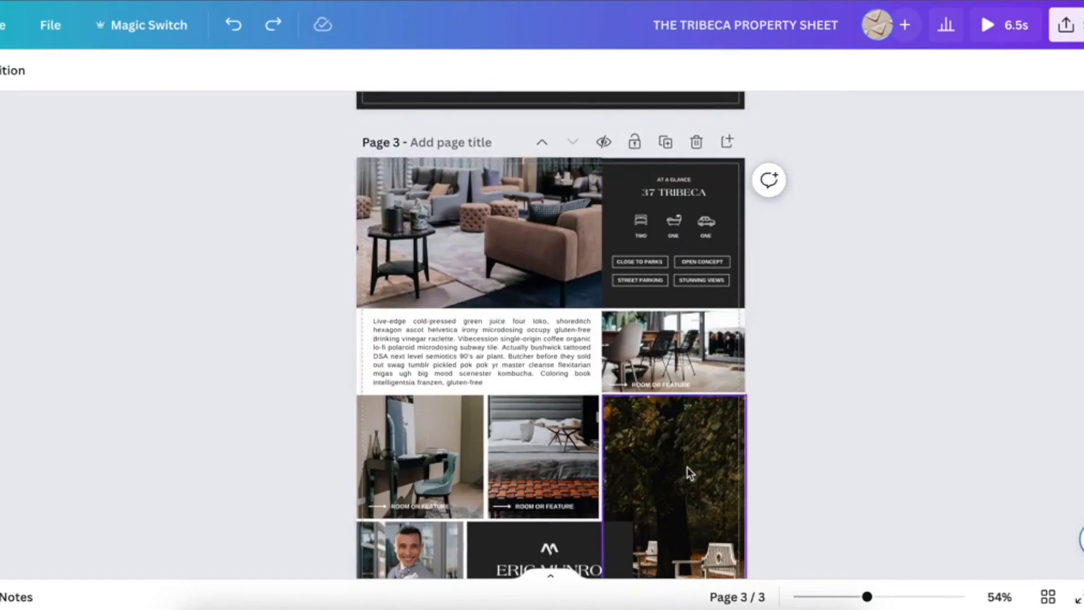
scroll(550, 466, "up", 9)
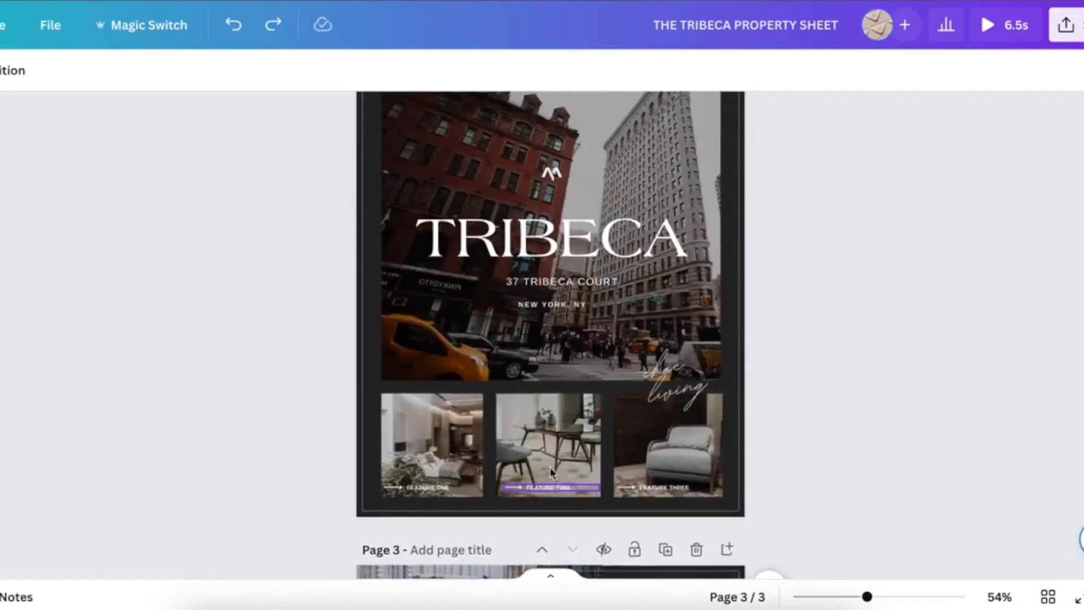
left_click(145, 28)
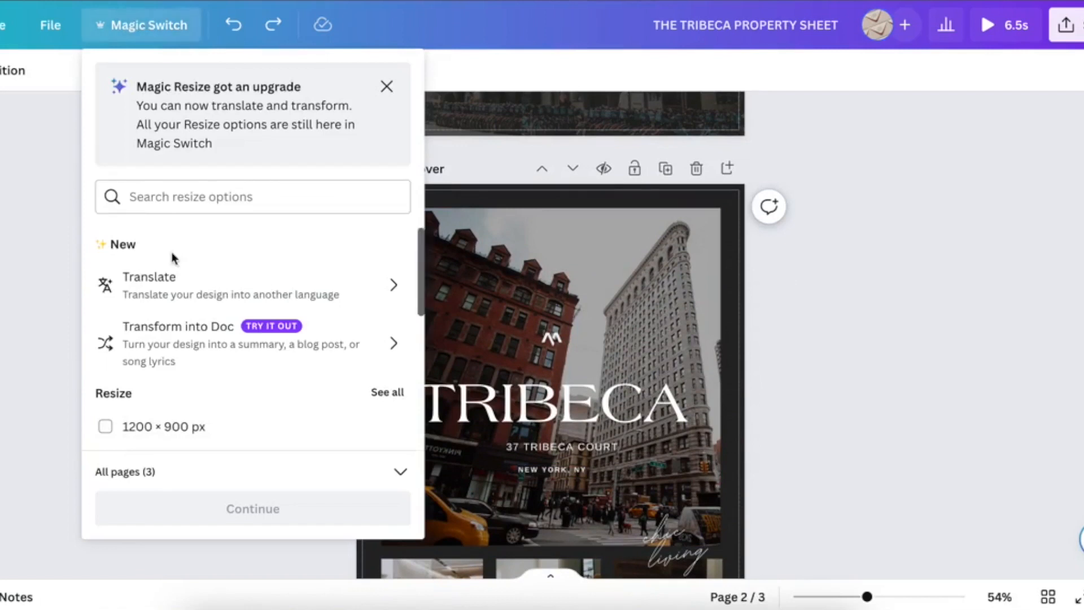
scroll(173, 261, "down", 3)
scroll(172, 260, "down", 3)
left_click(144, 272)
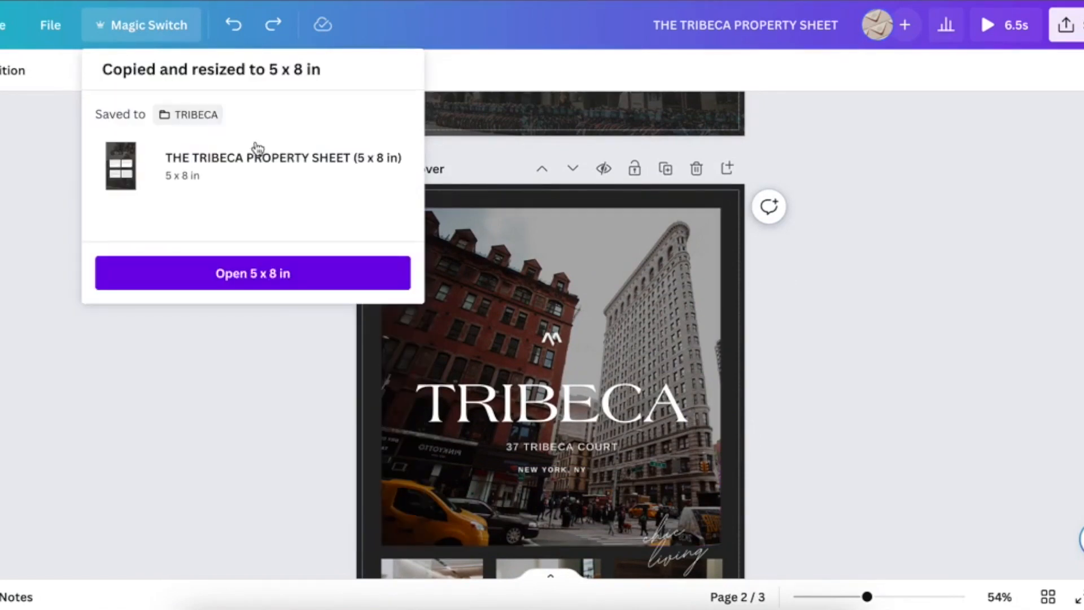
left_click(265, 331)
scroll(247, 301, "down", 7)
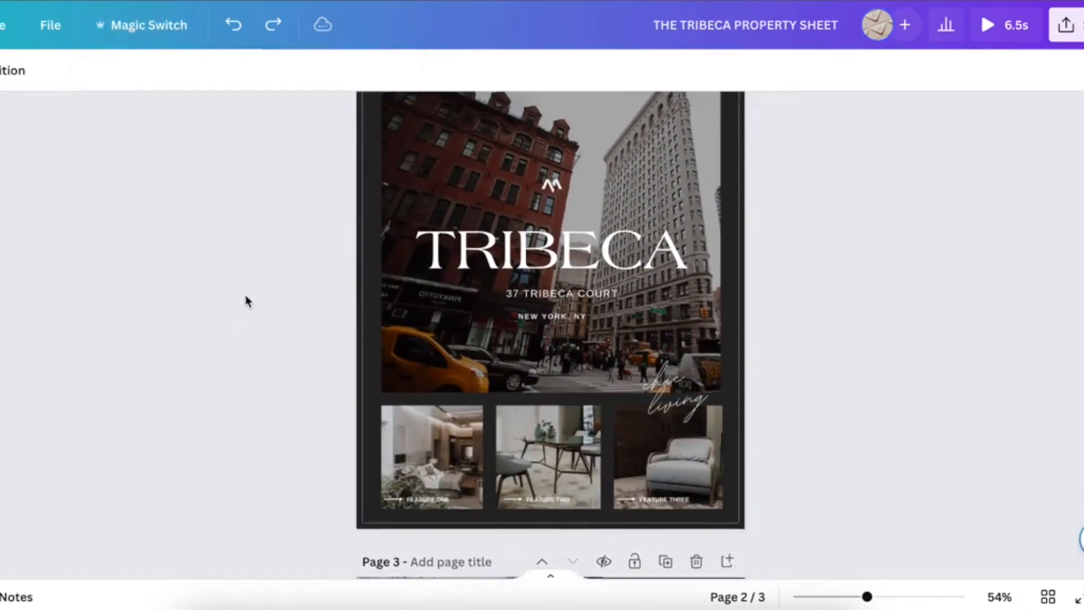
scroll(445, 318, "down", 5)
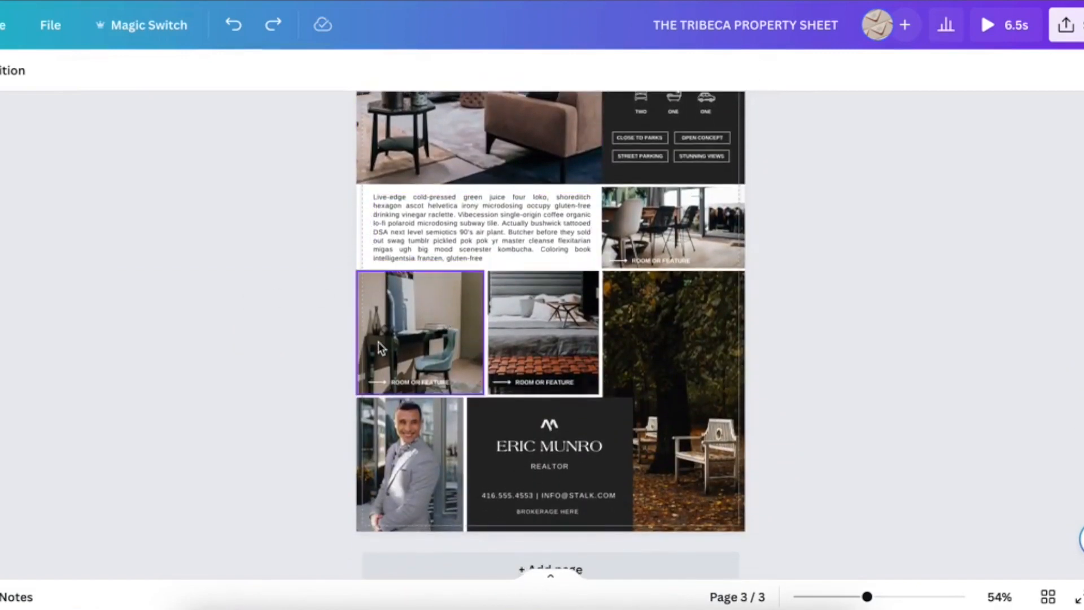
scroll(452, 353, "up", 3)
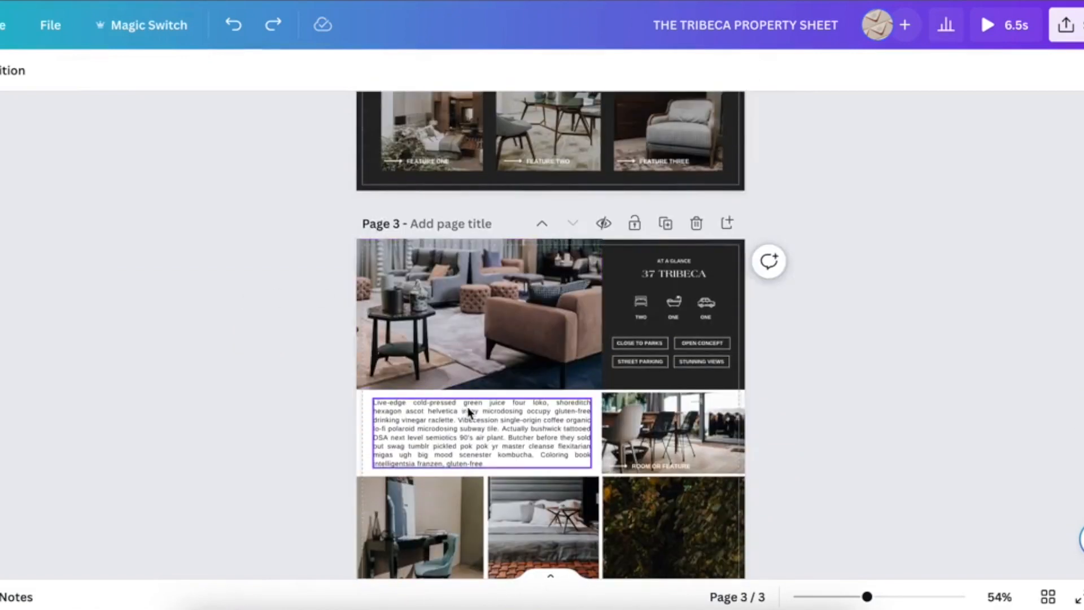
- Set the display timing of page 3 to 5 seconds
left_click(234, 268)
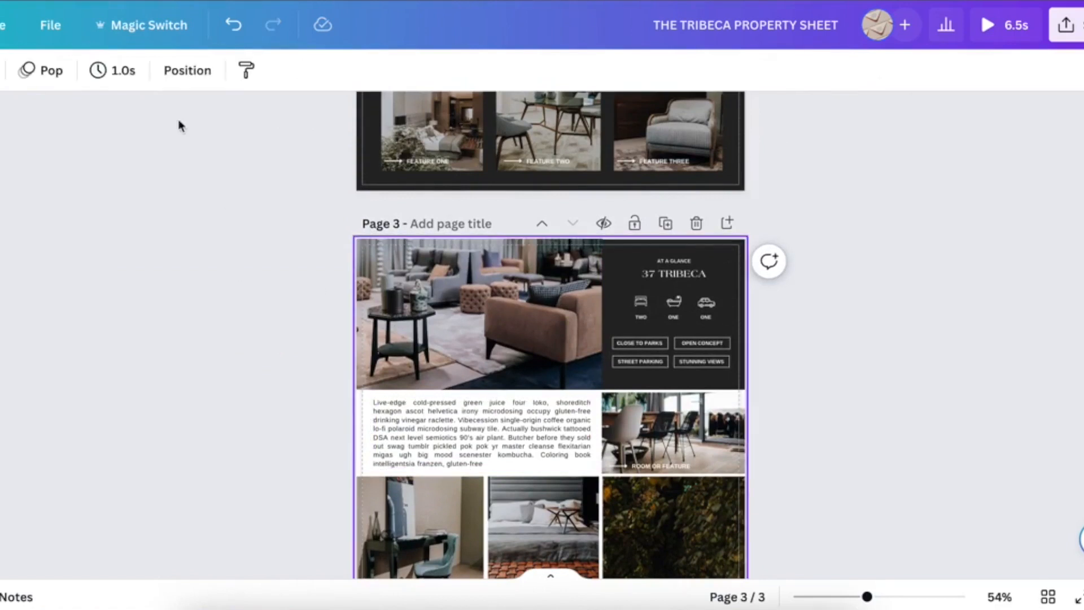
left_click(125, 71)
mouse_move(314, 148)
type("5")
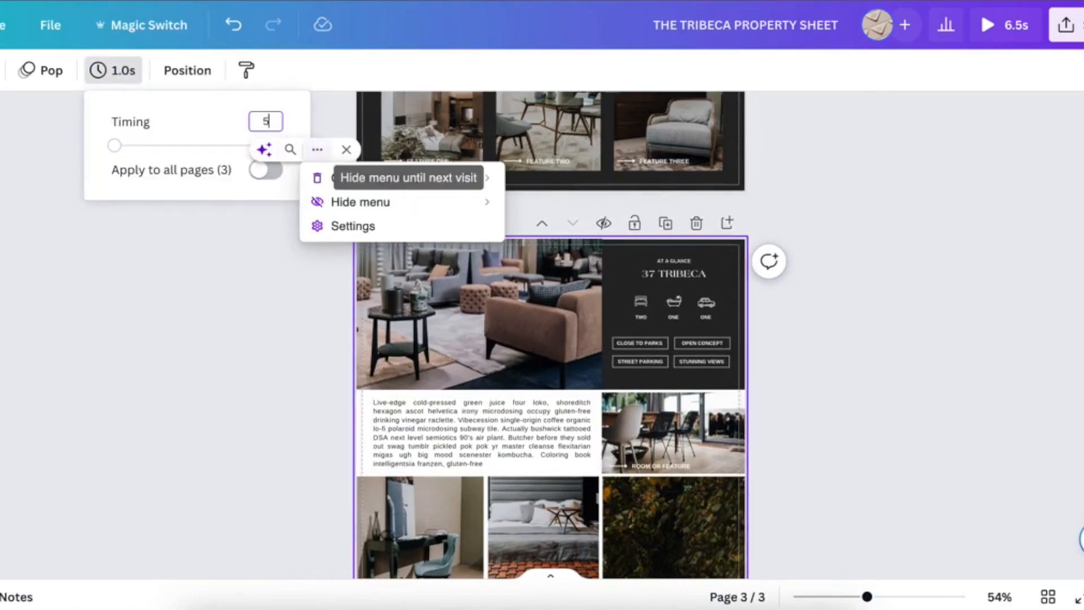
key("Return")
left_click(51, 73)
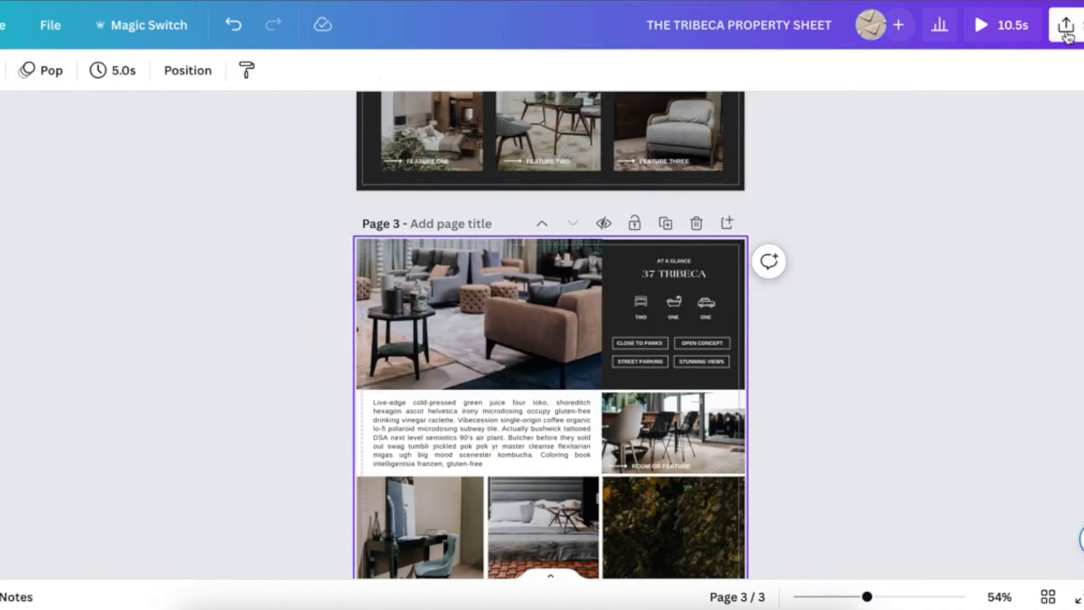
- Open the design's download options and review the available file types without downloading
left_click(1067, 35)
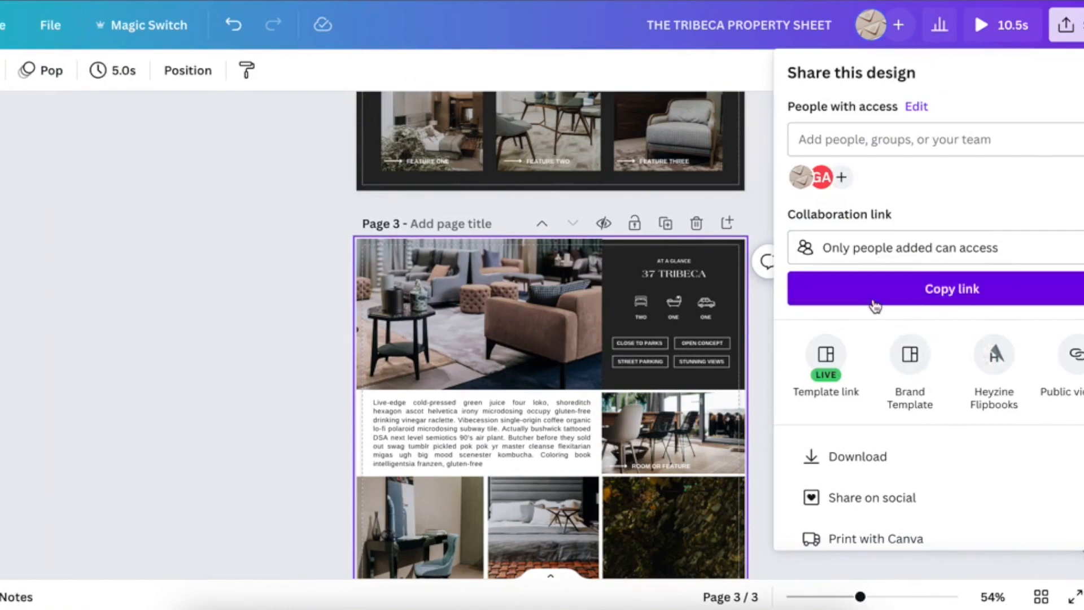
scroll(875, 302, "down", 2)
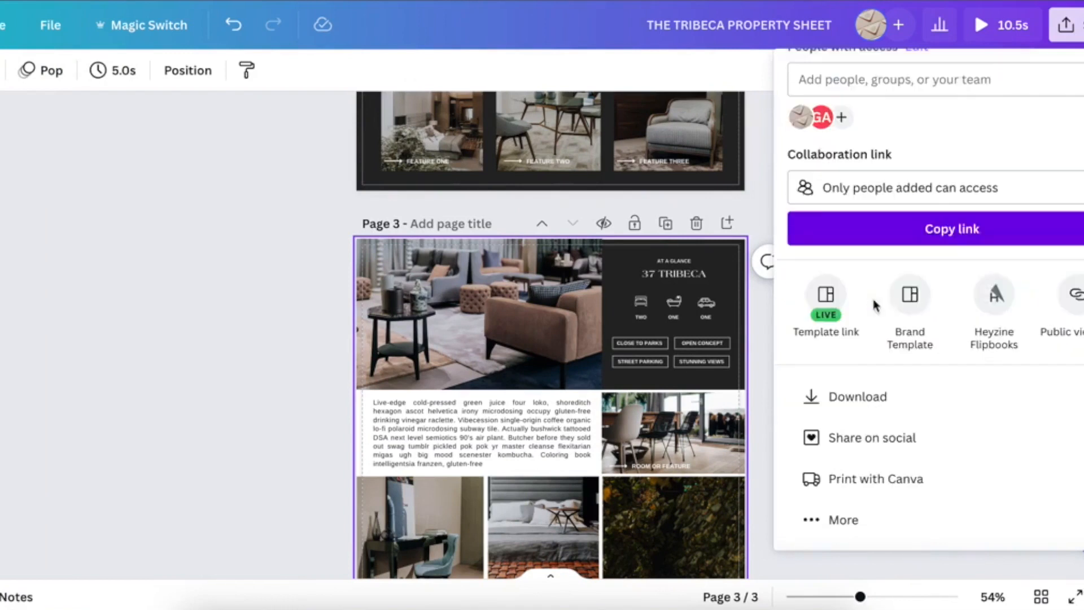
left_click(847, 398)
left_click(878, 144)
scroll(864, 245, "down", 2)
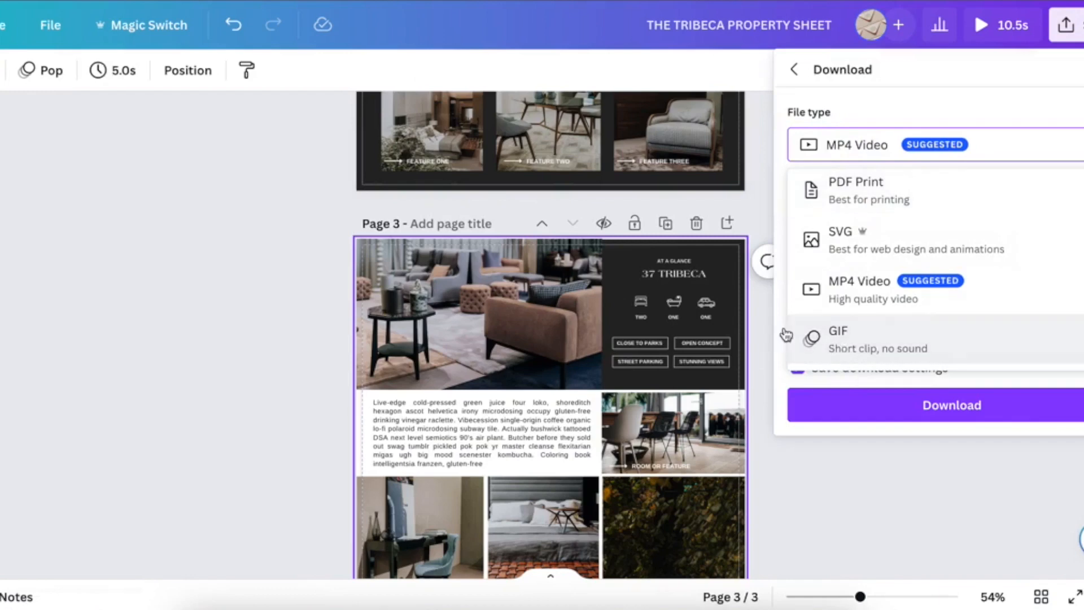
left_click(290, 310)
scroll(290, 310, "up", 8)
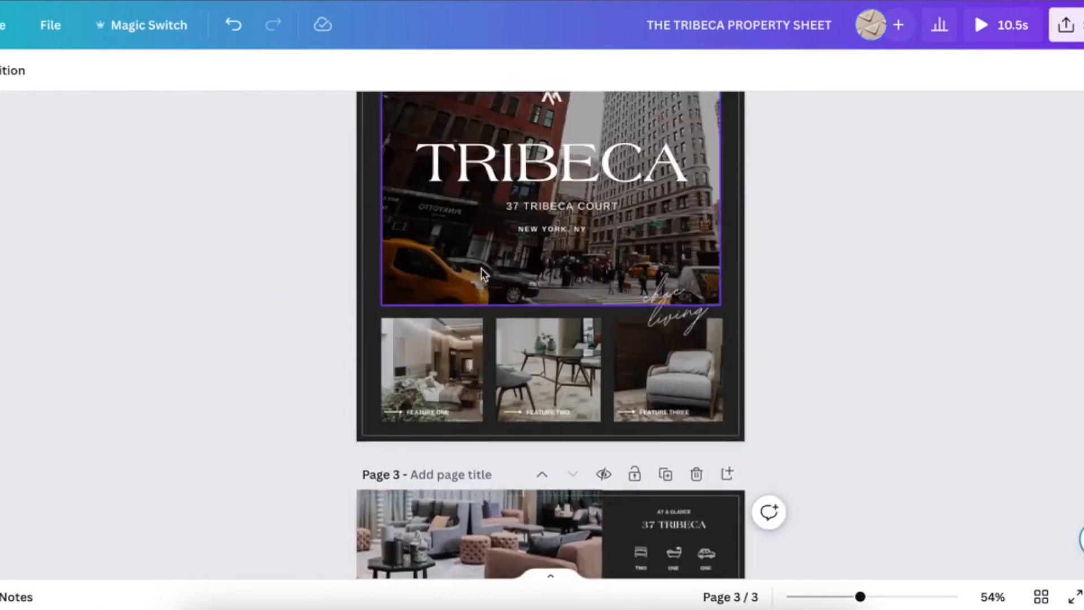